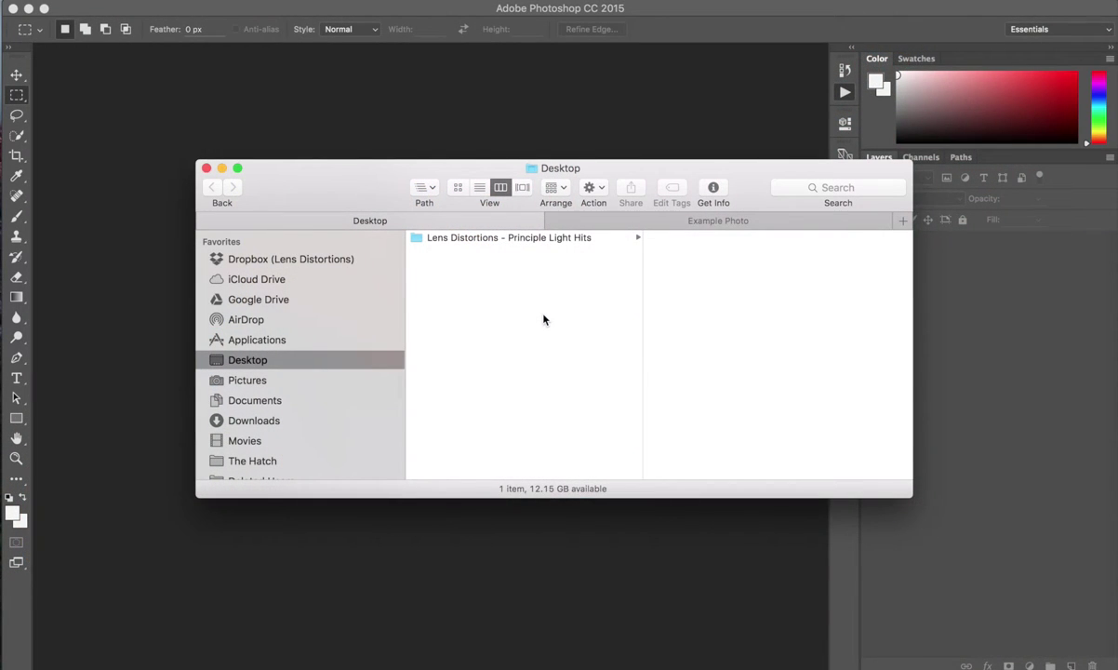
- Load the Principle Light Hits .atn action set from the Lens Distortions folder into Photoshop
{"action": "left_click", "coordinate": [520, 240]}
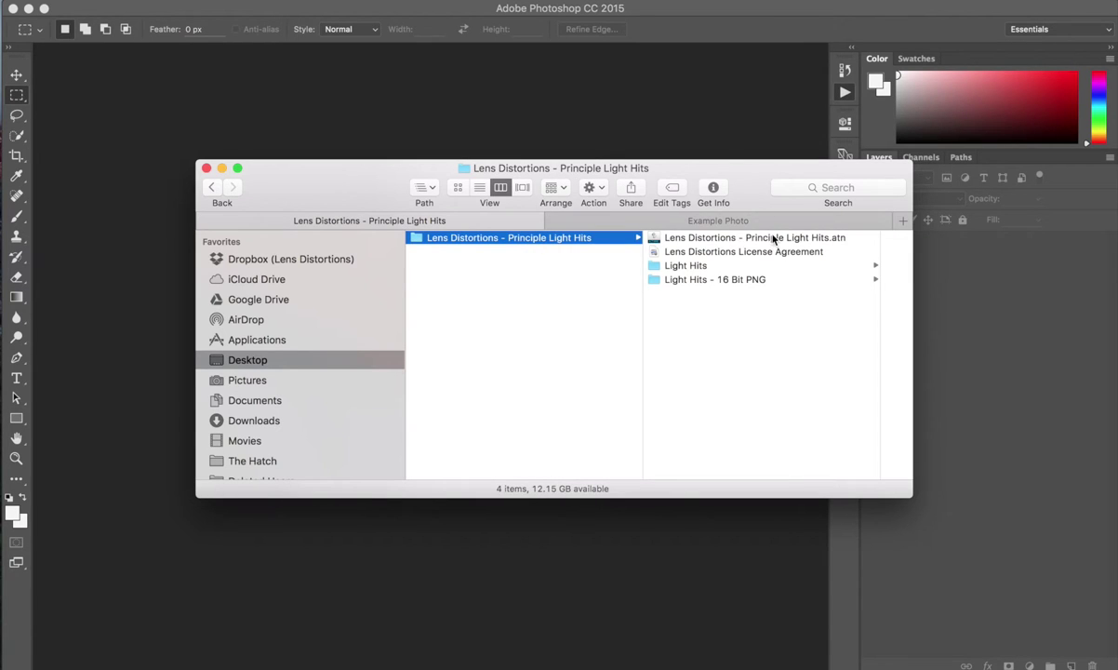
{"action": "double_click", "coordinate": [776, 240]}
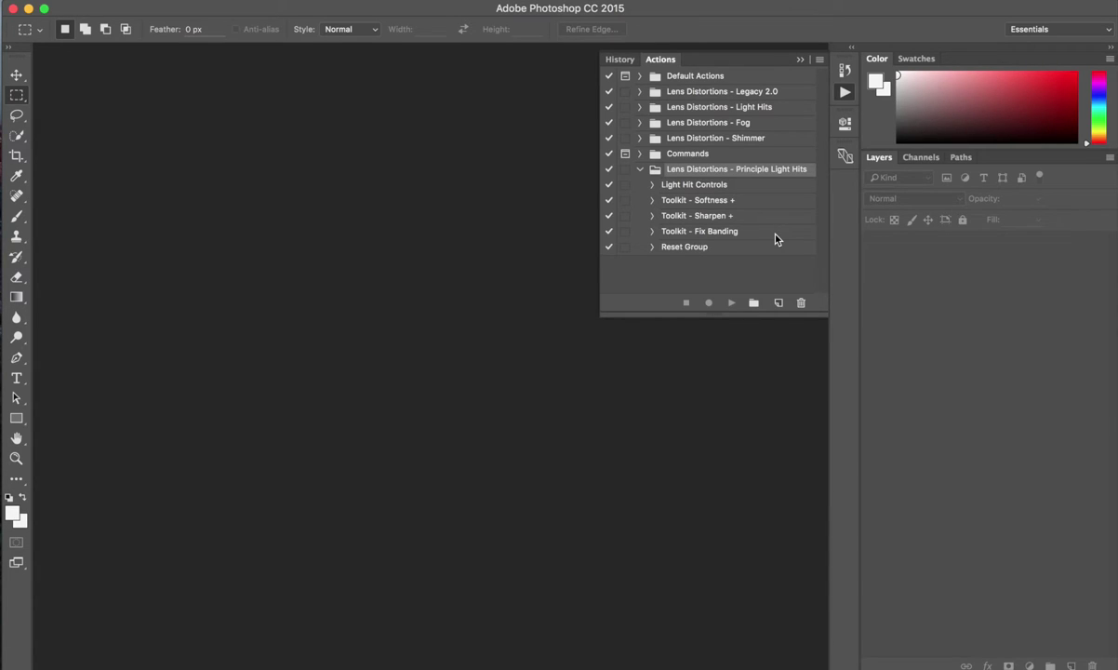
{"action": "key", "text": "super+Tab"}
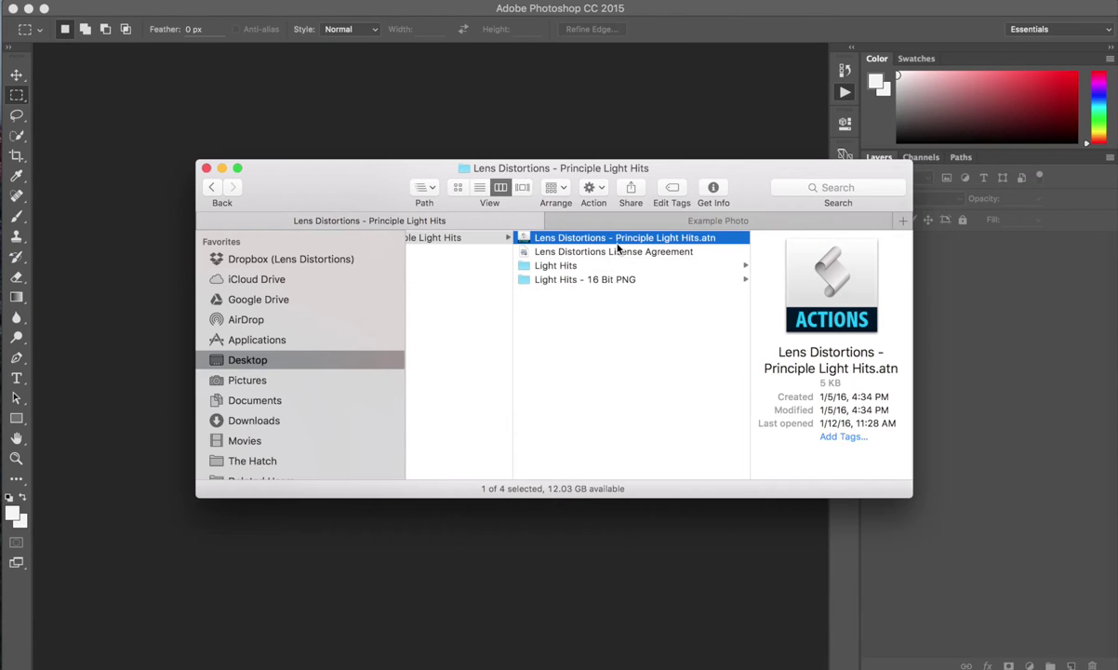
- Preview Principle-Light-Hits-Example.jpg, then open it in Adobe Photoshop CC 2015
{"action": "left_click", "coordinate": [595, 220]}
{"action": "key", "text": "space"}
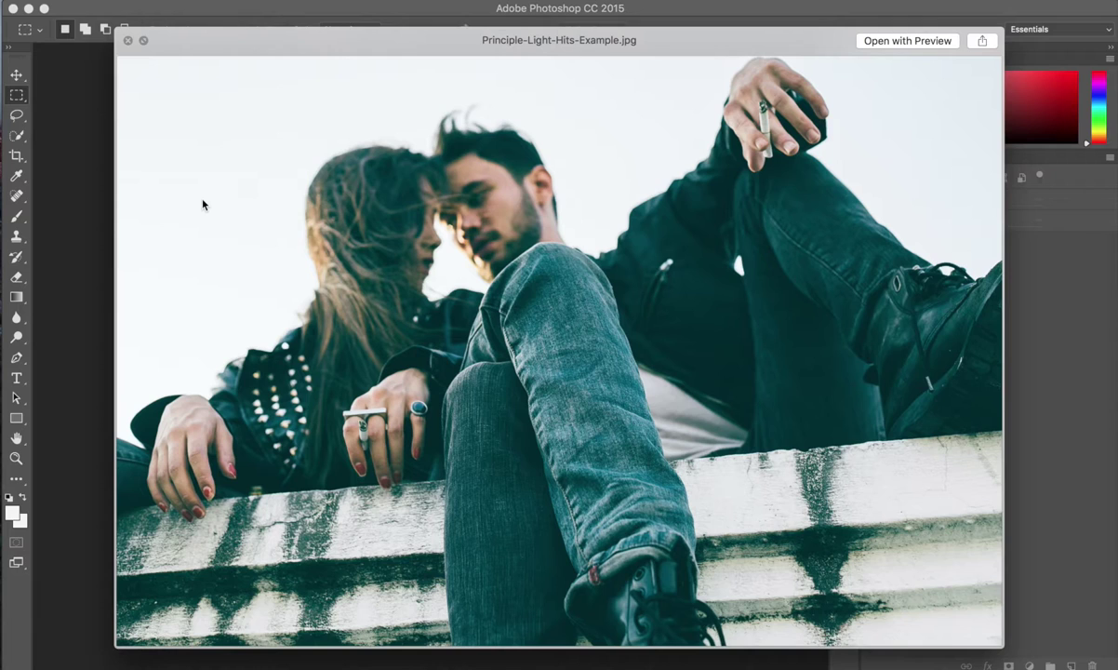
{"action": "key", "text": "space"}
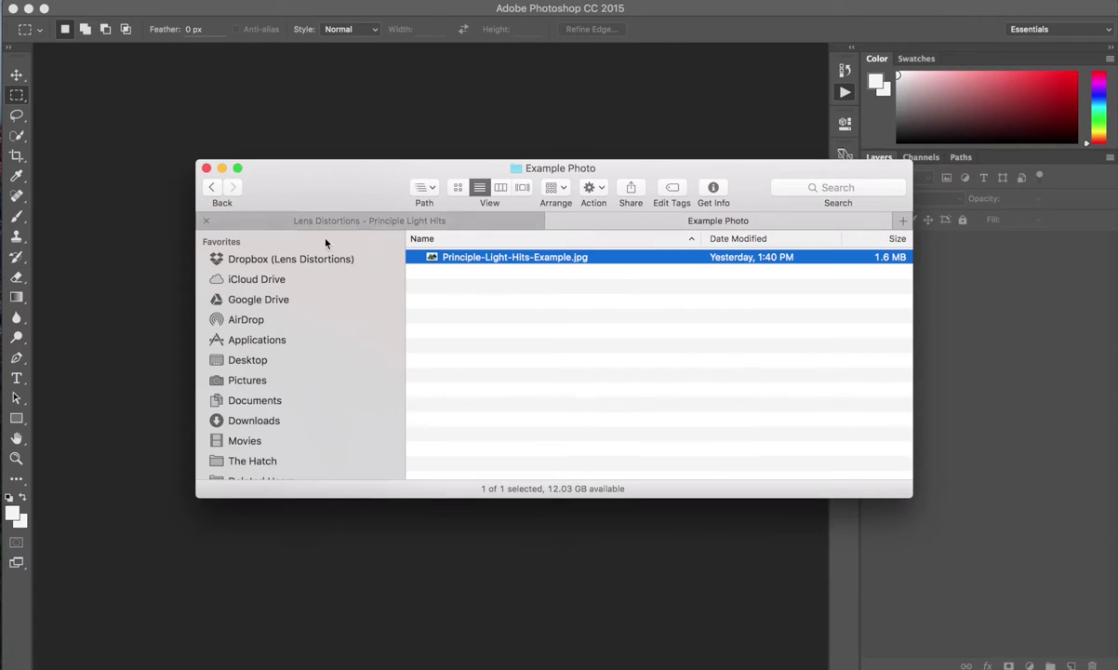
{"action": "right_click", "coordinate": [496, 262]}
{"action": "mouse_move", "coordinate": [540, 278]}
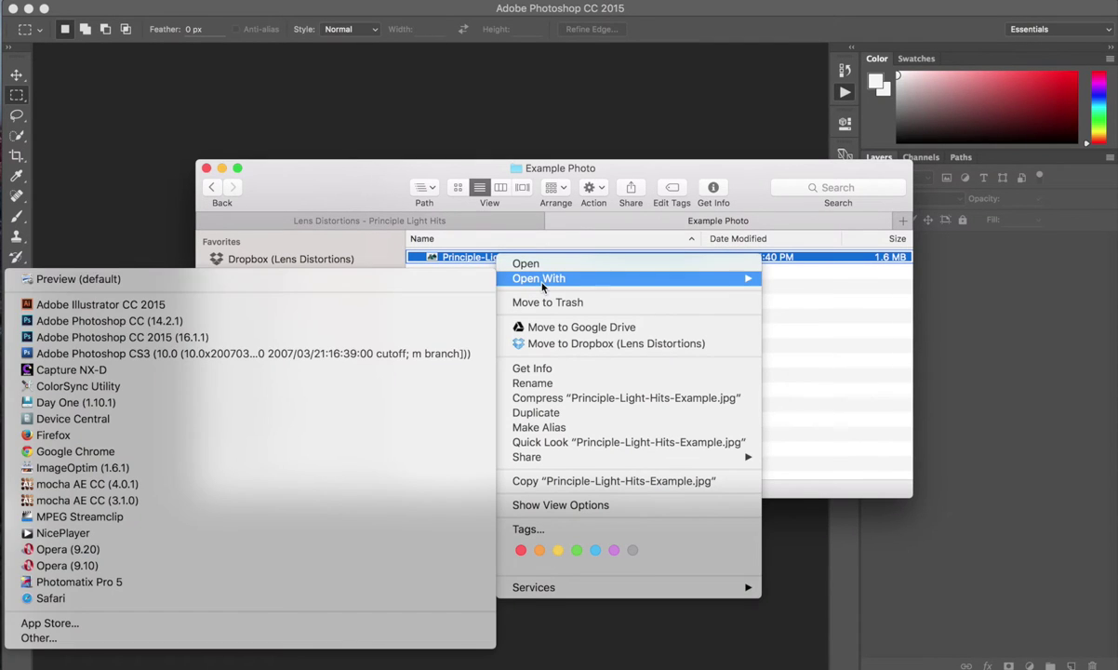
{"action": "left_click", "coordinate": [387, 341]}
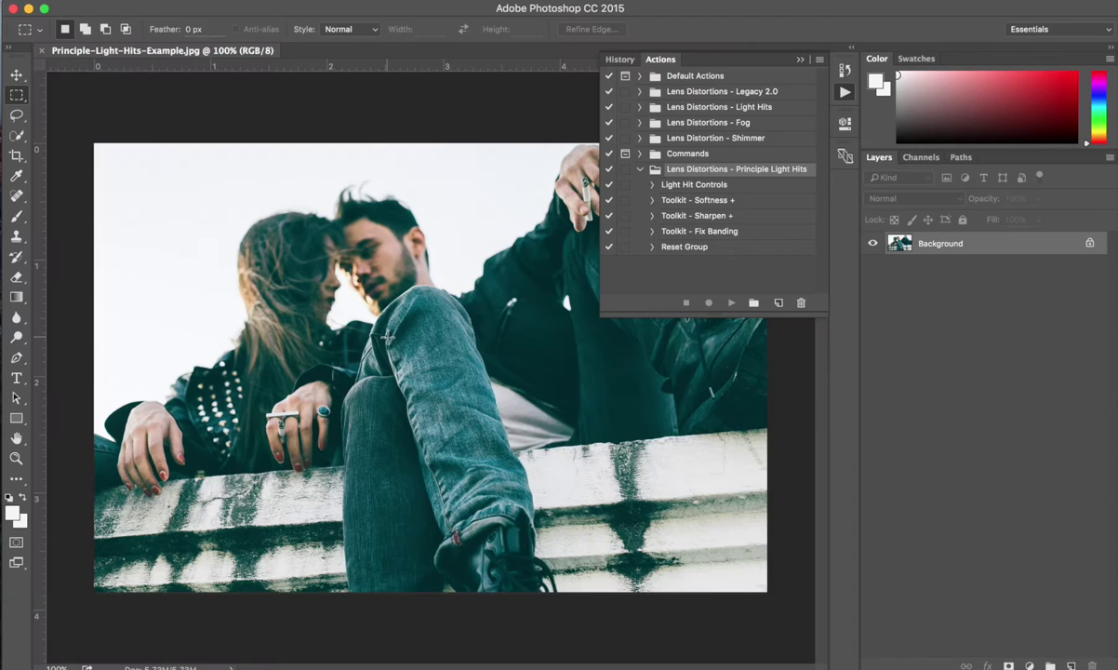
- Close the Actions panel and browse Desktop > Principle Light Hits > Light Hits in Finder
{"action": "left_click", "coordinate": [845, 93]}
{"action": "key", "text": "super+Tab"}
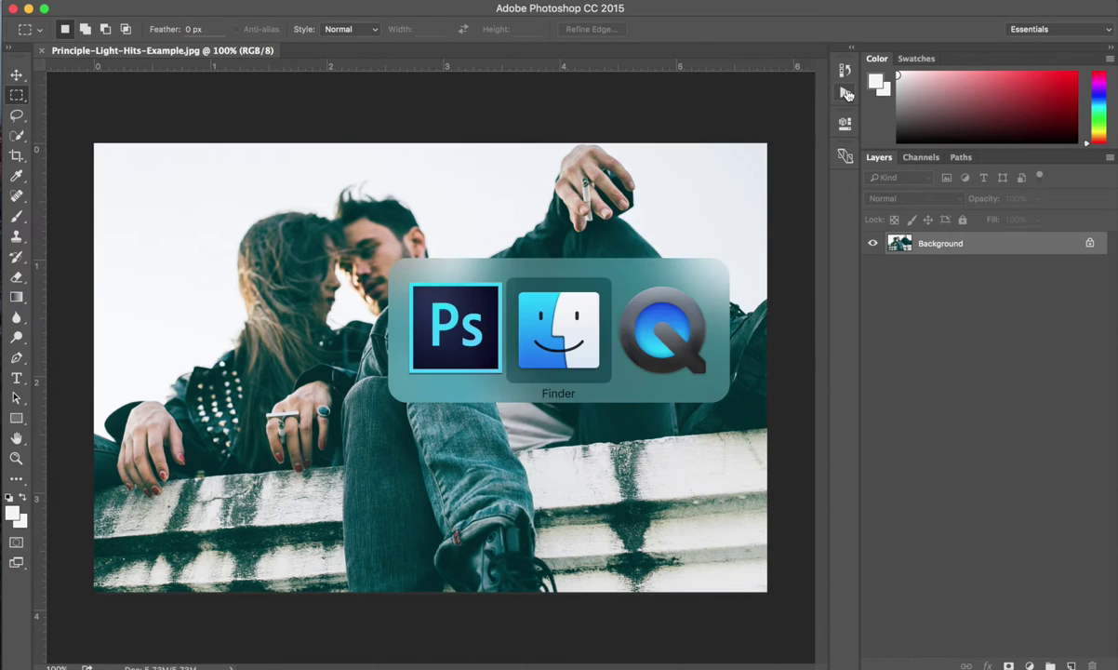
{"action": "left_click", "coordinate": [484, 220]}
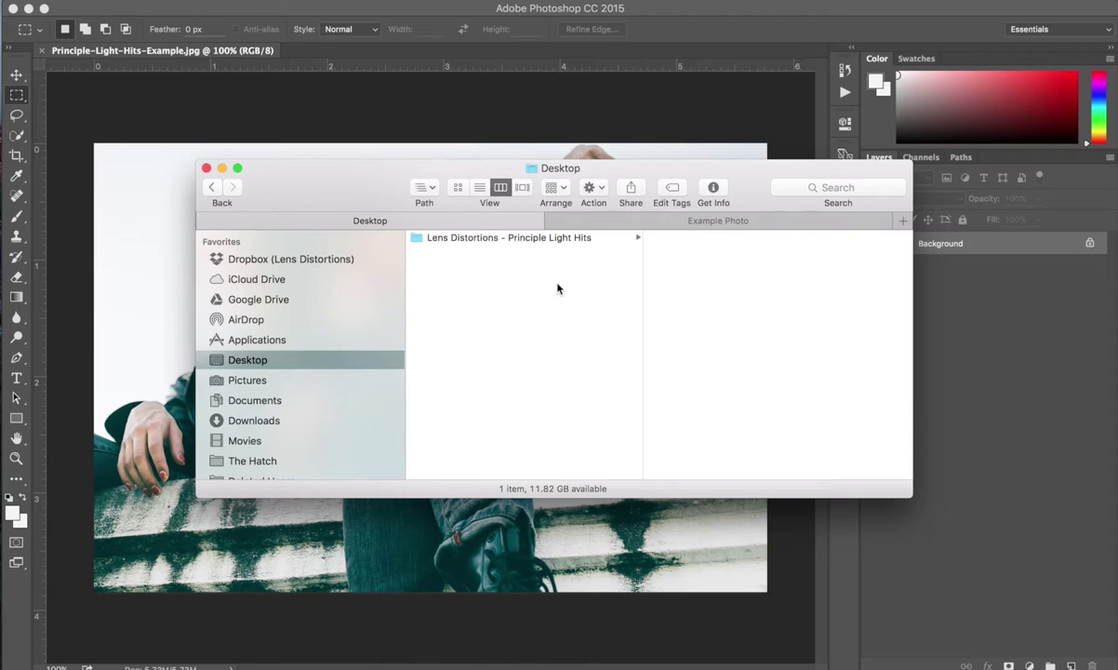
{"action": "left_click", "coordinate": [507, 238]}
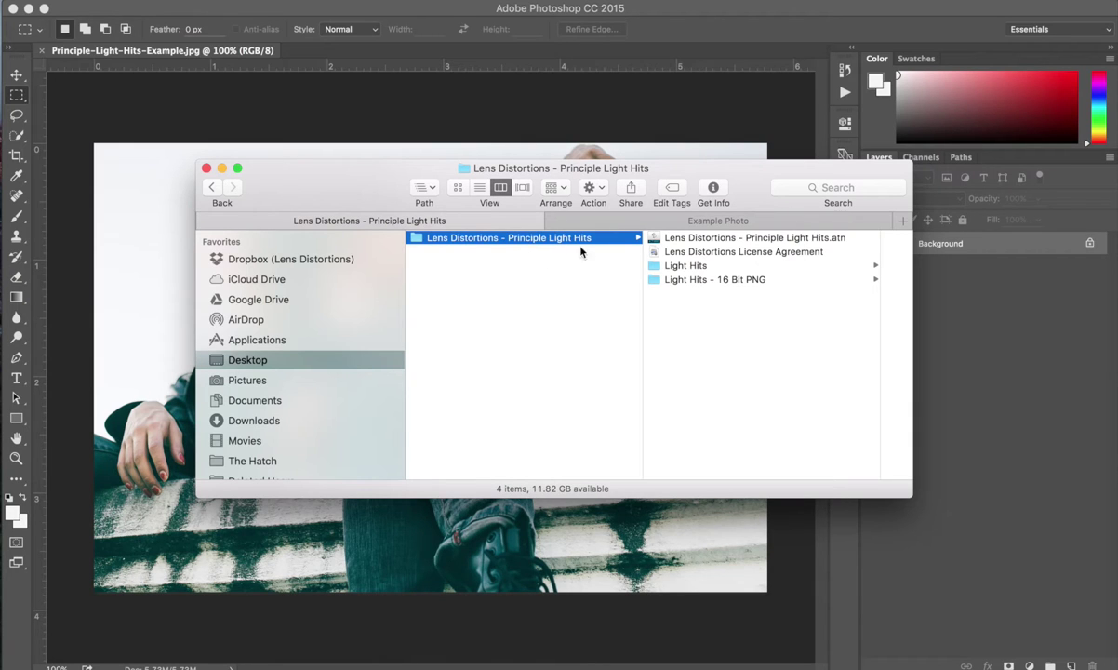
{"action": "left_click", "coordinate": [689, 266]}
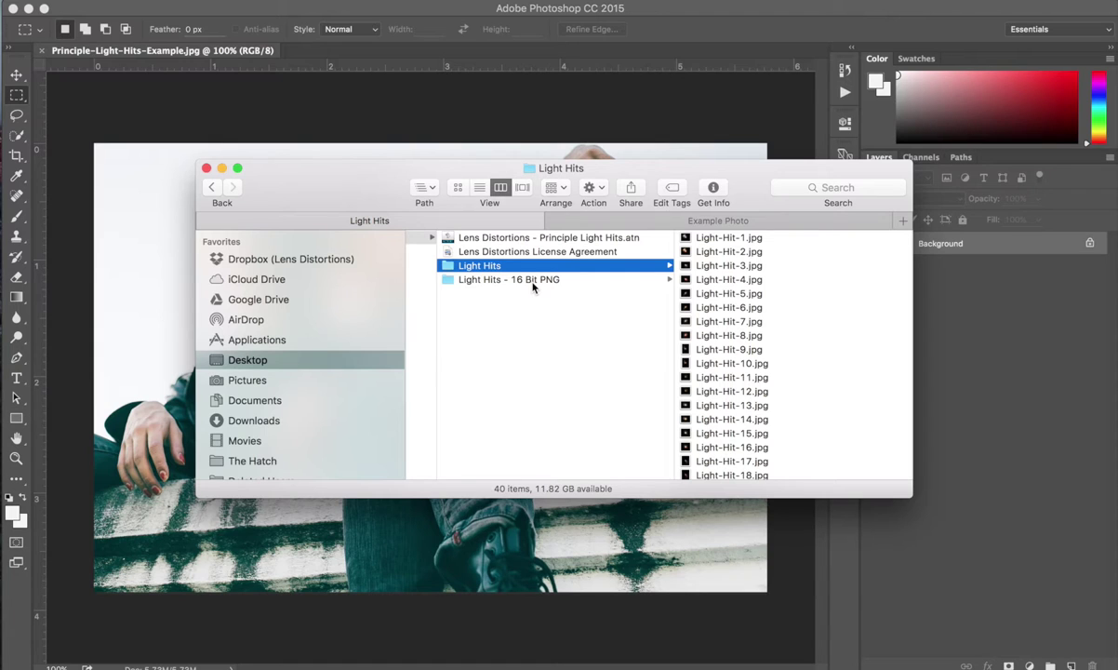
- Quick Look through the flare images from Light-Hit-1.jpg onward, settling on Light-Hit-8.jpg
{"action": "left_click", "coordinate": [709, 242]}
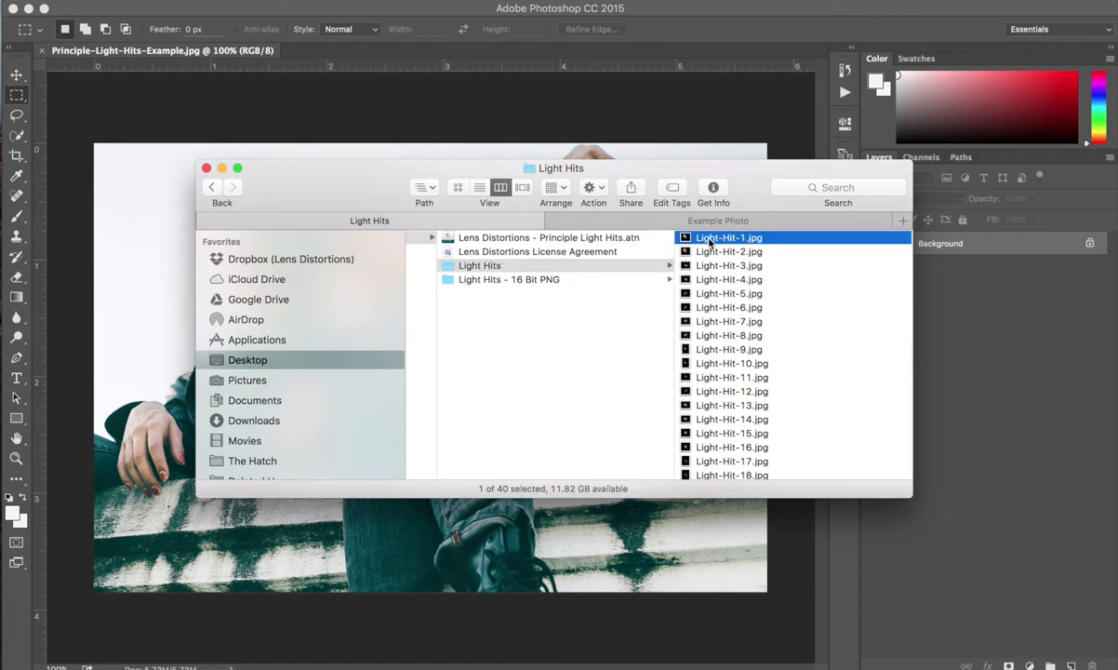
{"action": "key", "text": "space"}
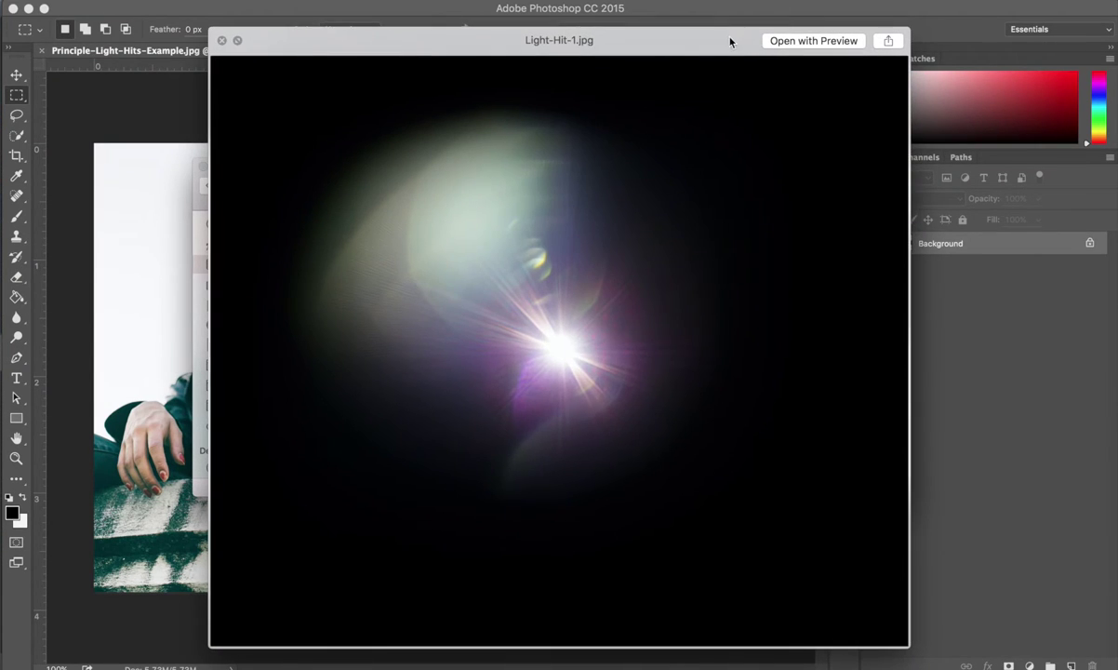
{"action": "key", "text": "Down"}
{"action": "key", "text": "Down"}
{"action": "key", "text": "Down"}
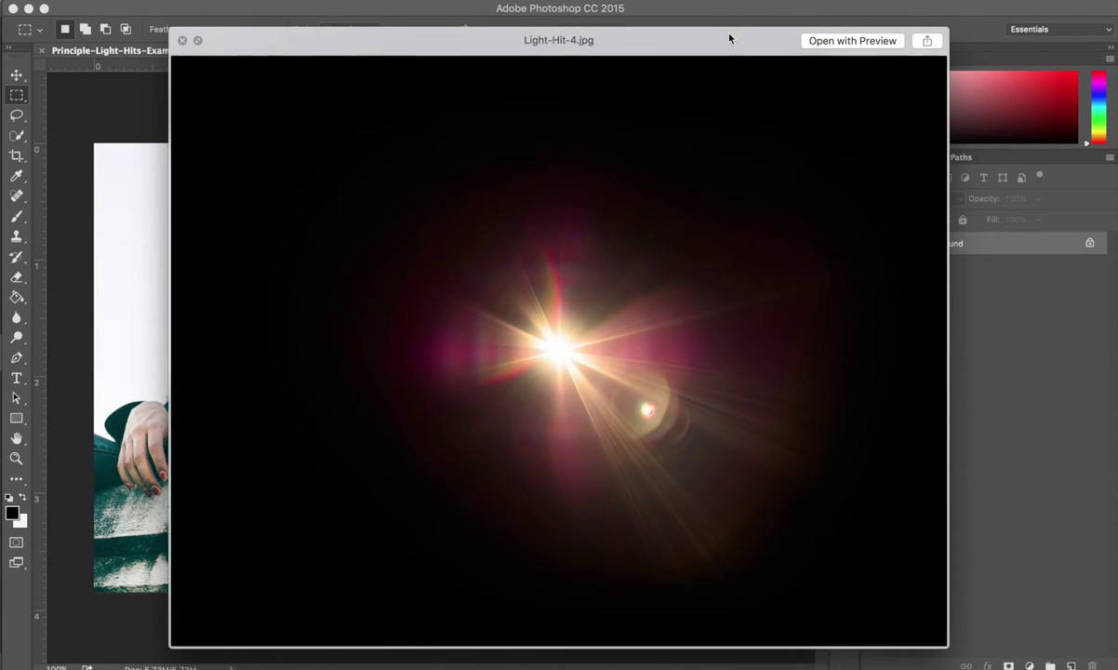
{"action": "key", "text": "Down"}
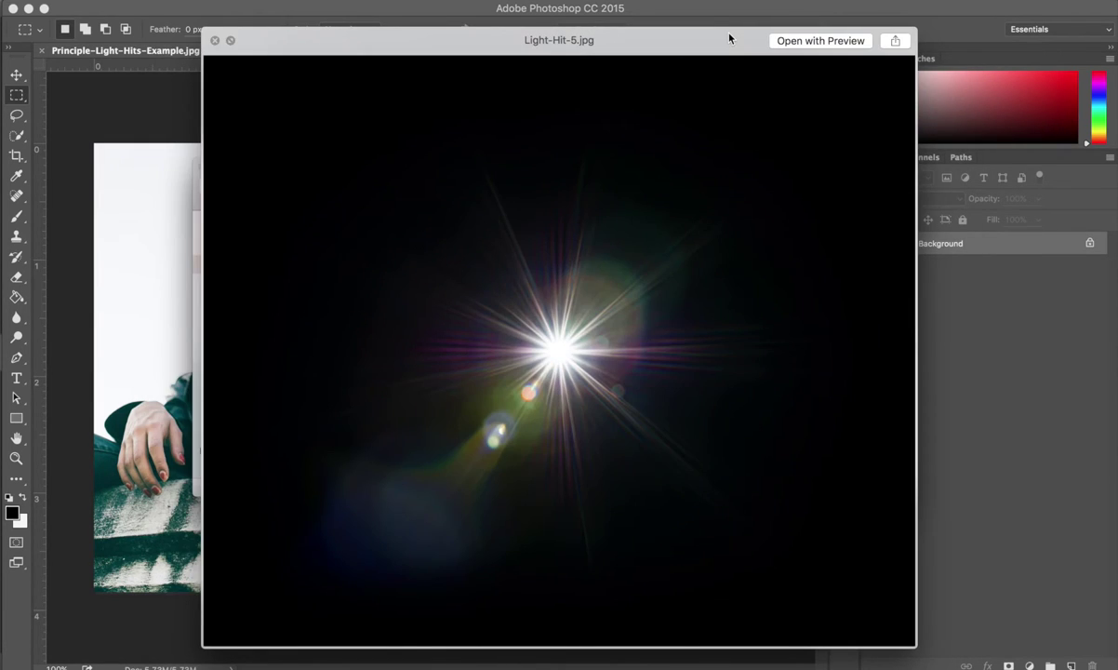
{"action": "key", "text": "Down"}
{"action": "key", "text": "Down"}
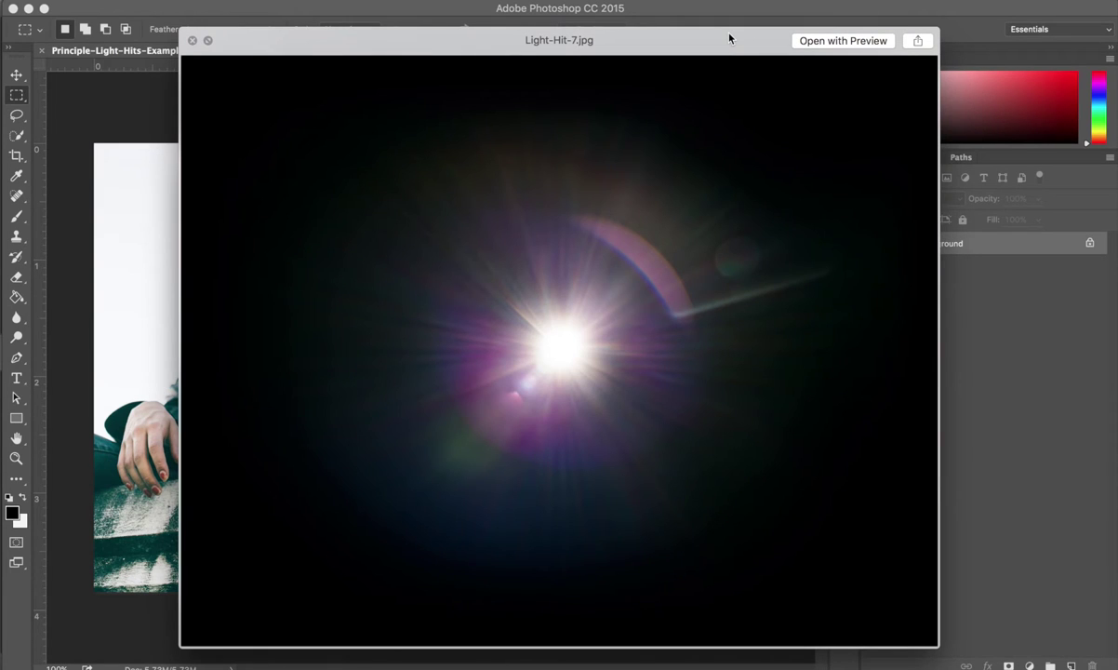
{"action": "key", "text": "Down"}
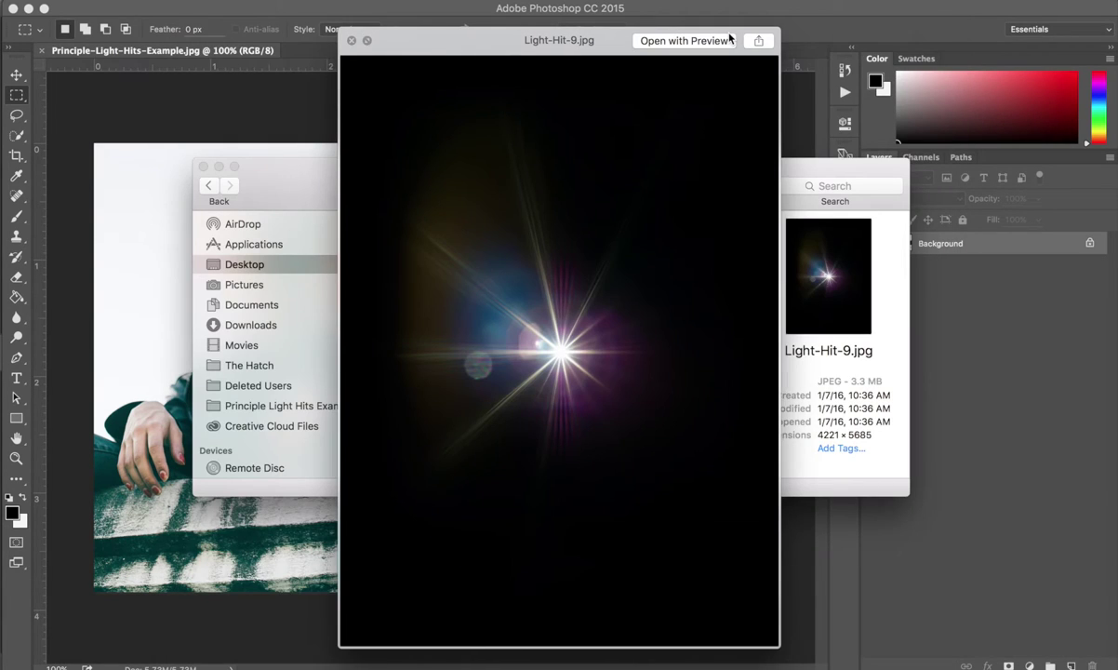
{"action": "key", "text": "Down"}
{"action": "key", "text": "Down"}
{"action": "key", "text": "Down"}
{"action": "key", "text": "Down"}
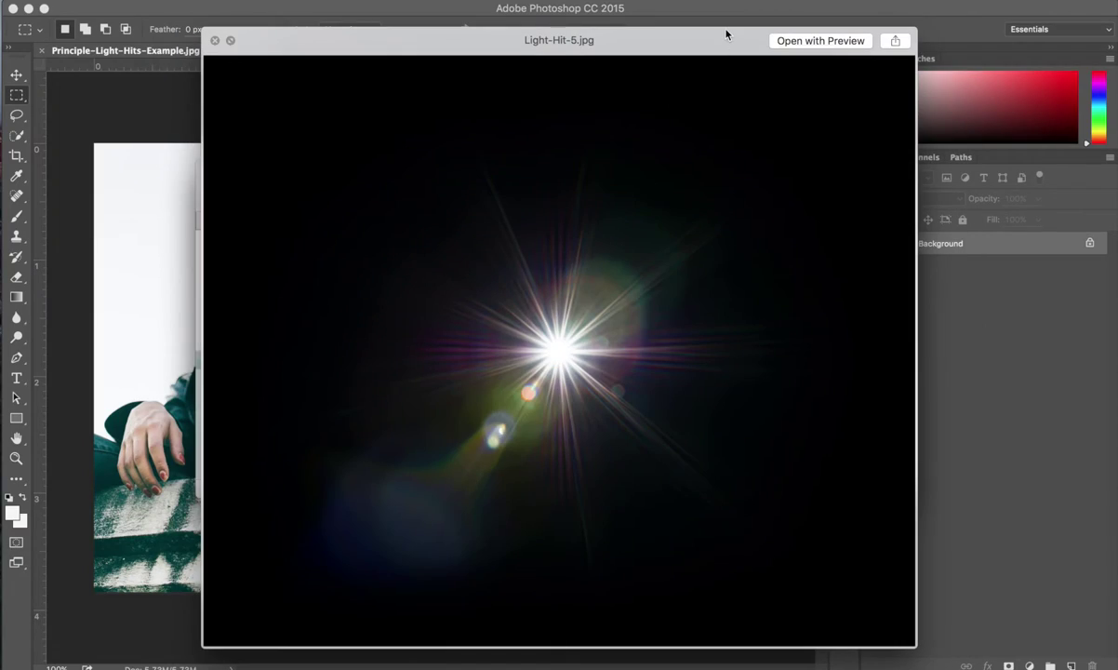
{"action": "key", "text": "Down"}
{"action": "key", "text": "Down"}
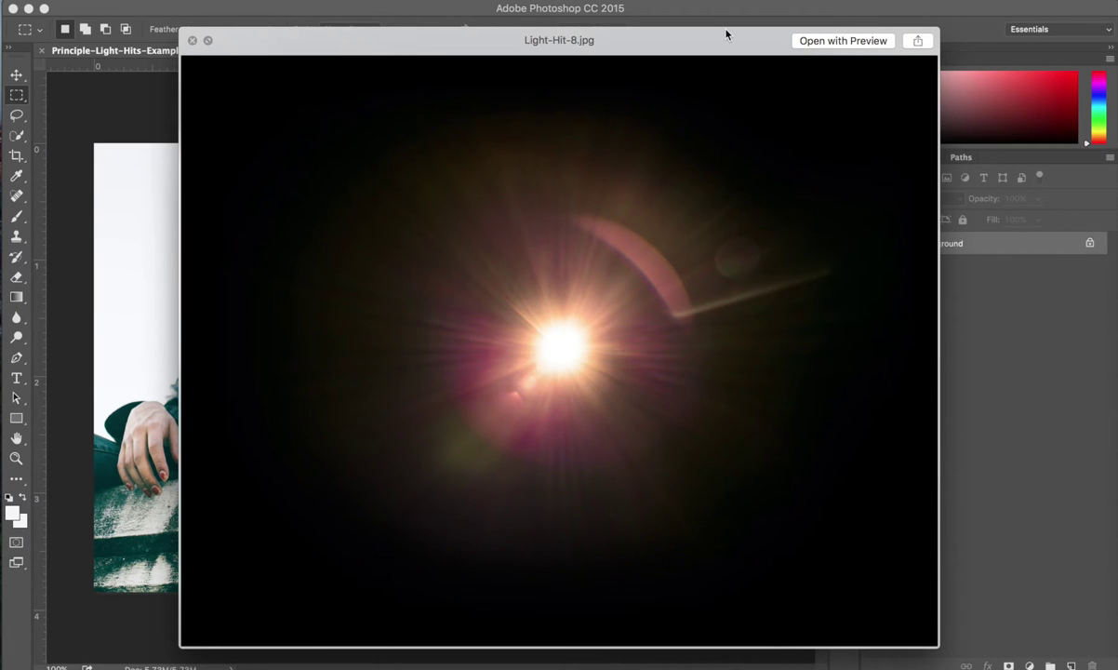
{"action": "key", "text": "space"}
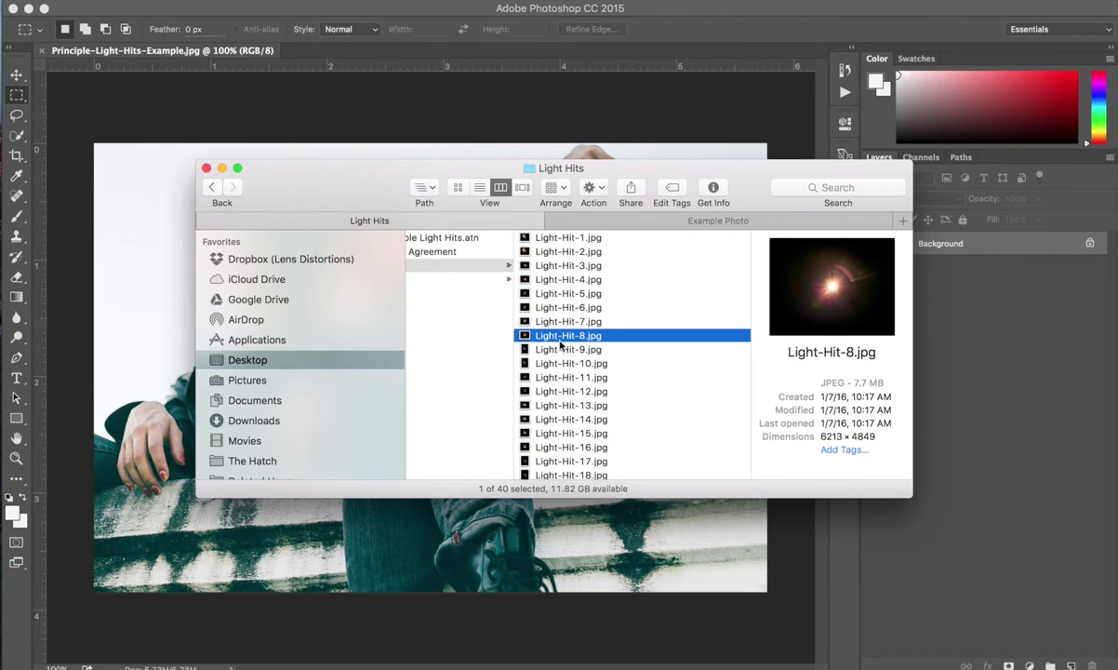
- Place Light-Hit-8.jpg onto the couple photo and enlarge it to cover the whole frame
{"action": "left_click_drag", "start_coordinate": [547, 343], "coordinate": [395, 505]}
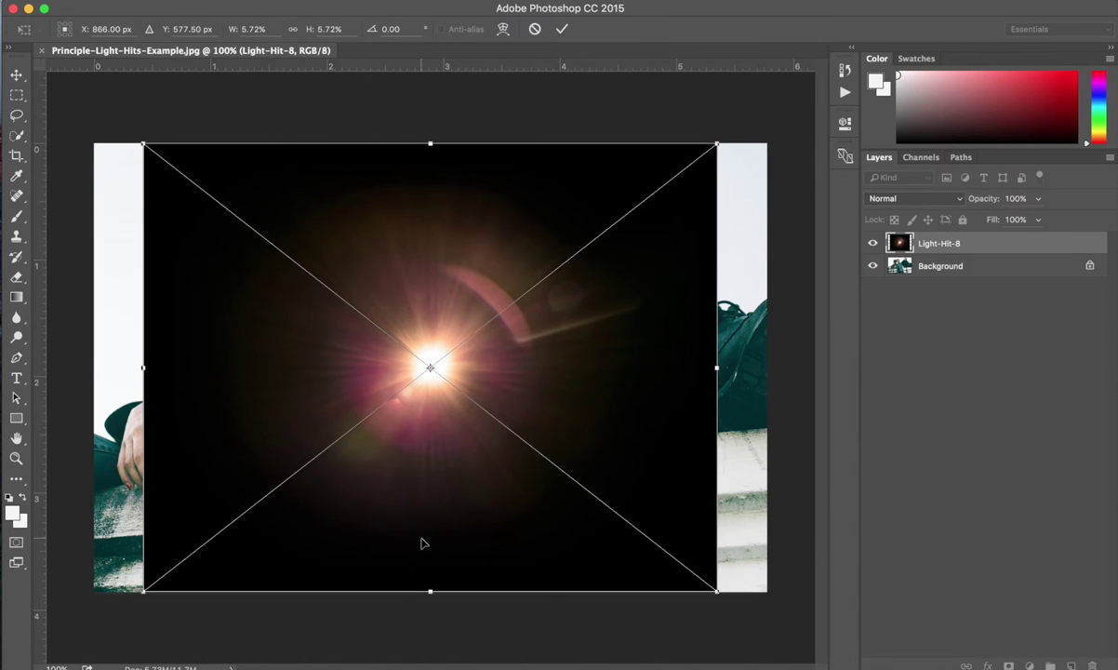
{"action": "key", "text": "super+minus"}
{"action": "key", "text": "super+minus"}
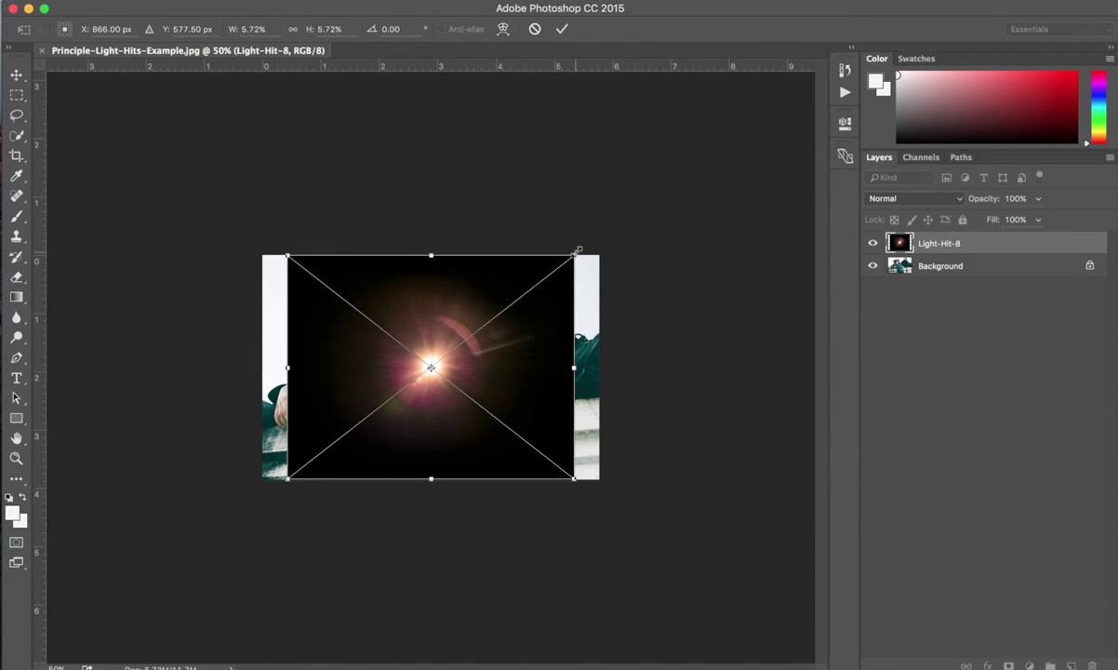
{"action": "left_click_drag", "start_coordinate": [576, 252], "coordinate": [654, 194]}
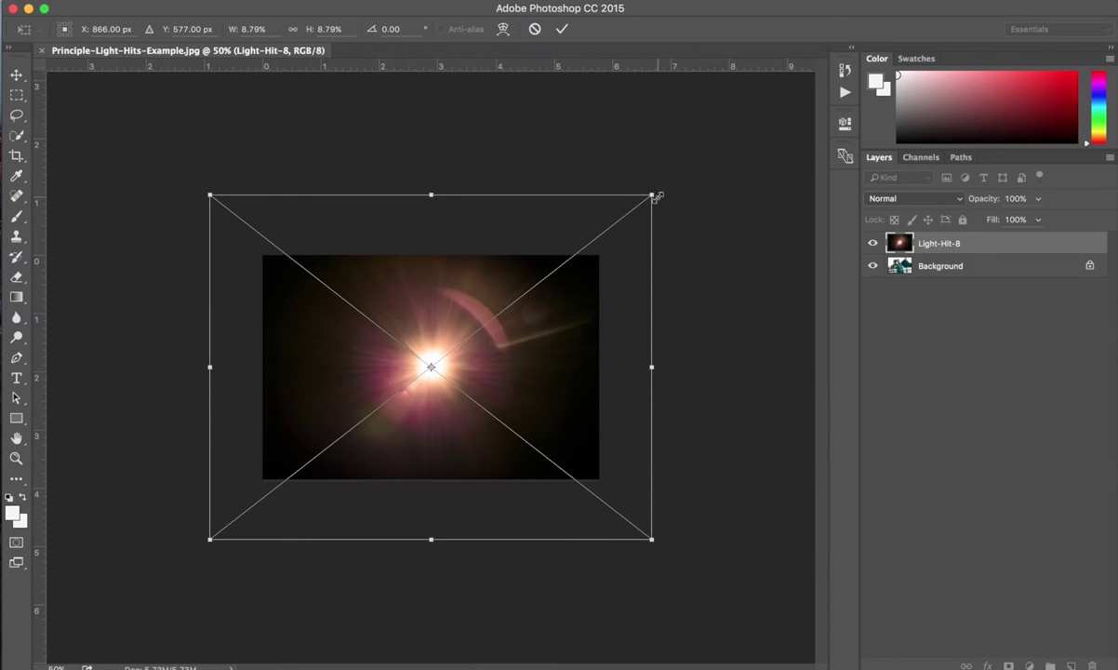
- Flip the flare vertically, shift it up and left, and commit the transform
{"action": "right_click", "coordinate": [562, 294]}
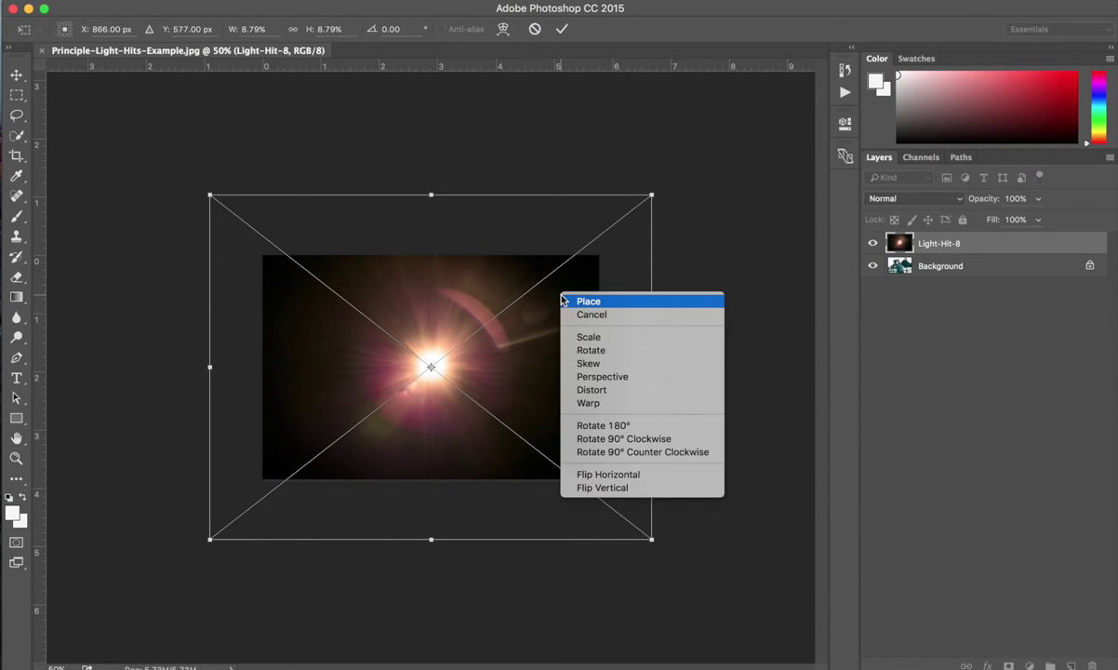
{"action": "left_click", "coordinate": [645, 490]}
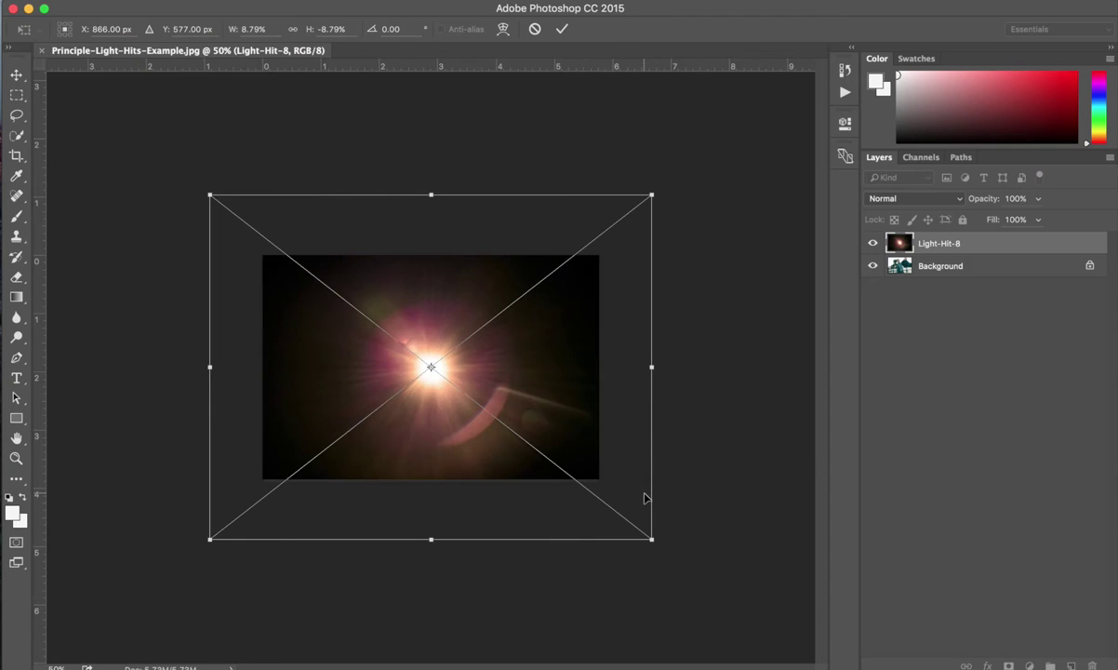
{"action": "left_click_drag", "start_coordinate": [561, 405], "coordinate": [489, 368]}
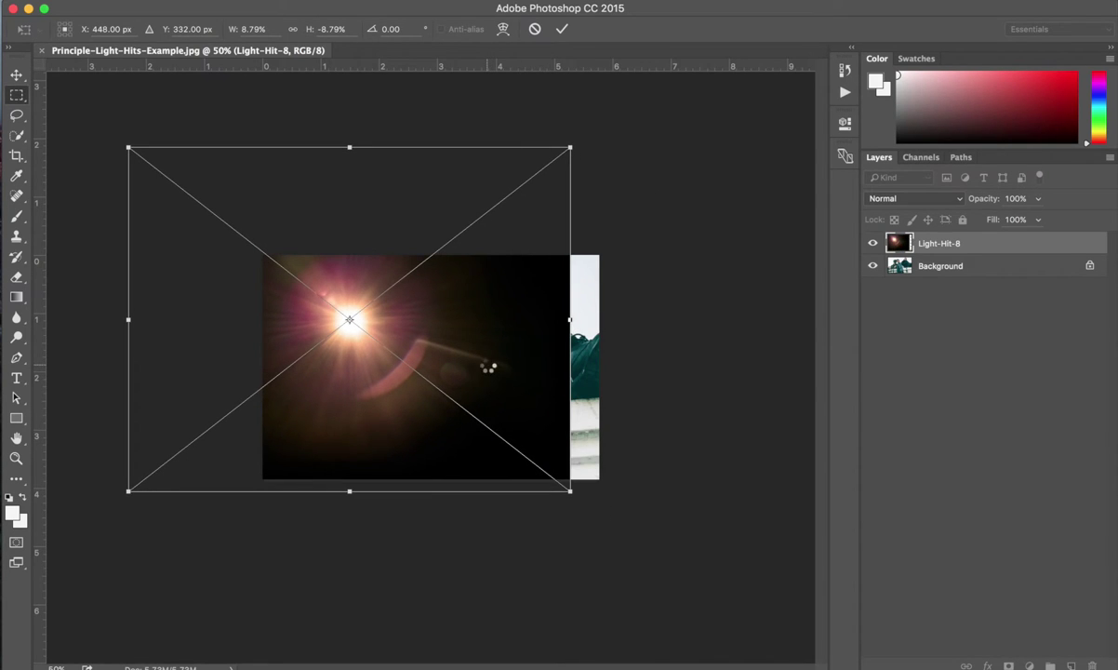
{"action": "key", "text": "Return"}
- Run the Light Hit Controls action on the Light-Hit-8 flare layer
{"action": "left_click", "coordinate": [844, 96]}
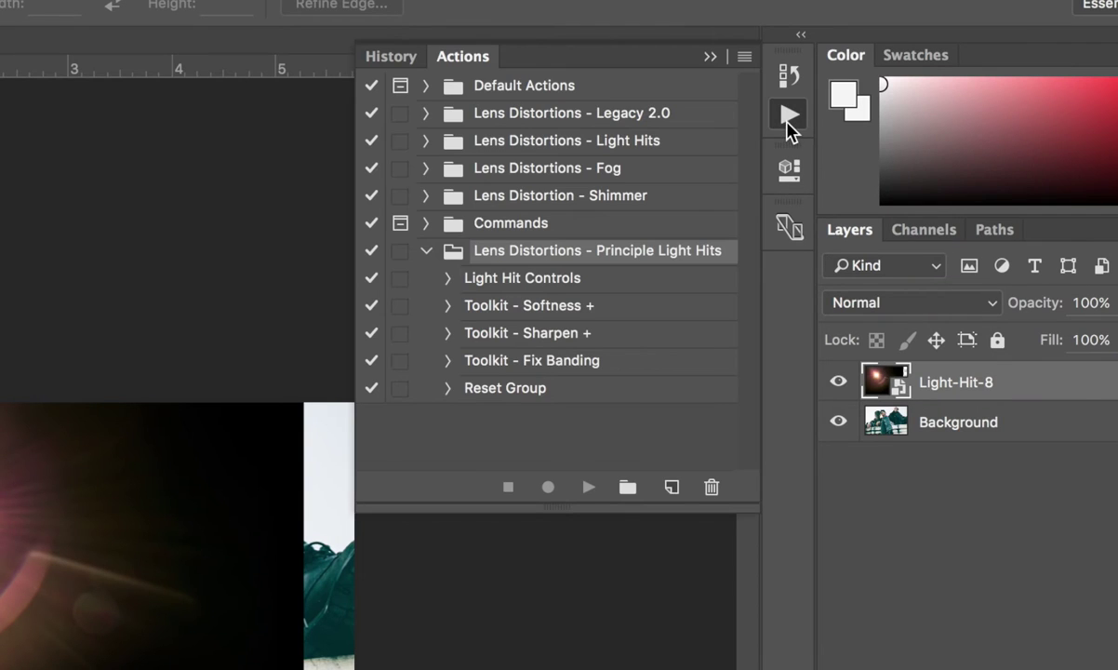
{"action": "left_click", "coordinate": [559, 279]}
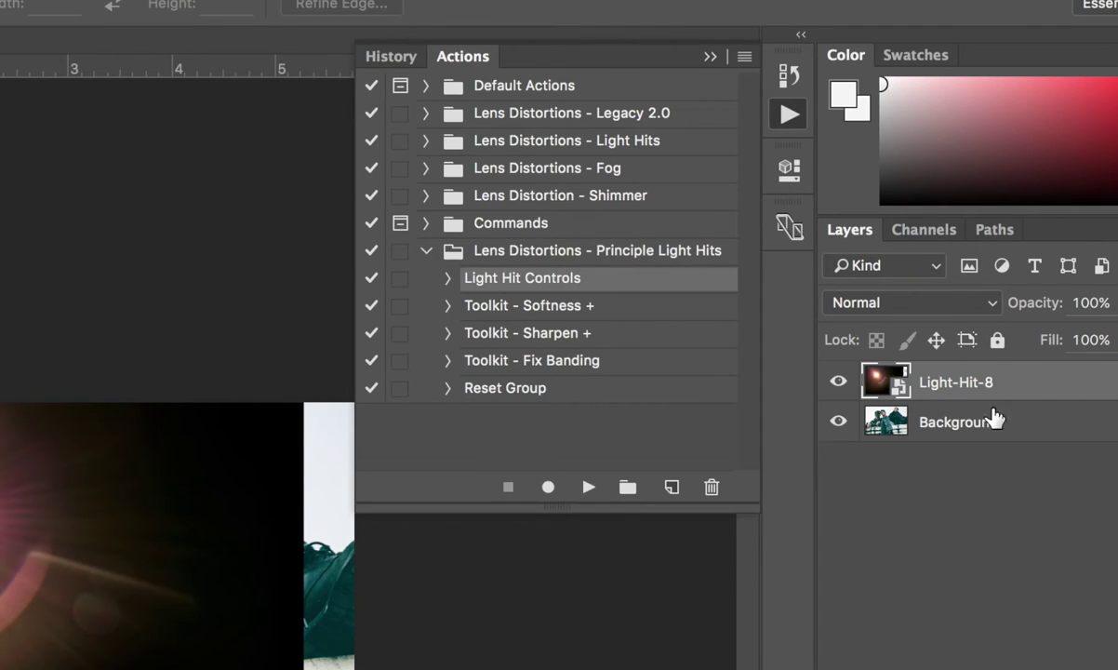
{"action": "left_click", "coordinate": [588, 486]}
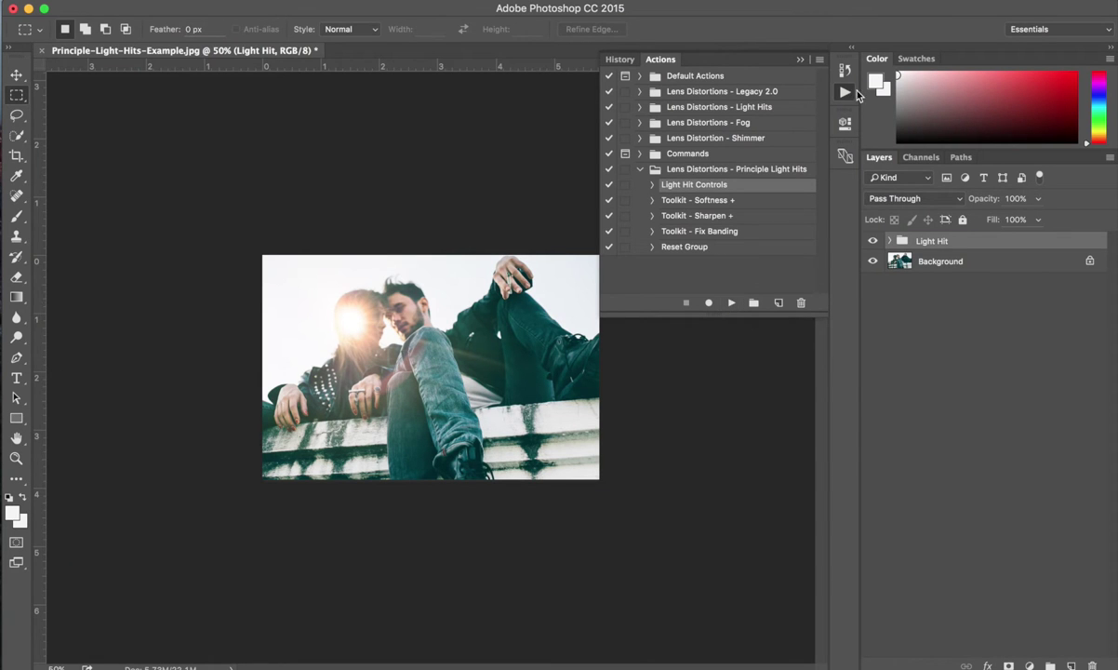
- Move the flare over the woman, scale it to 158.52%, nudge it right, then zoom to 100%
{"action": "key", "text": "v"}
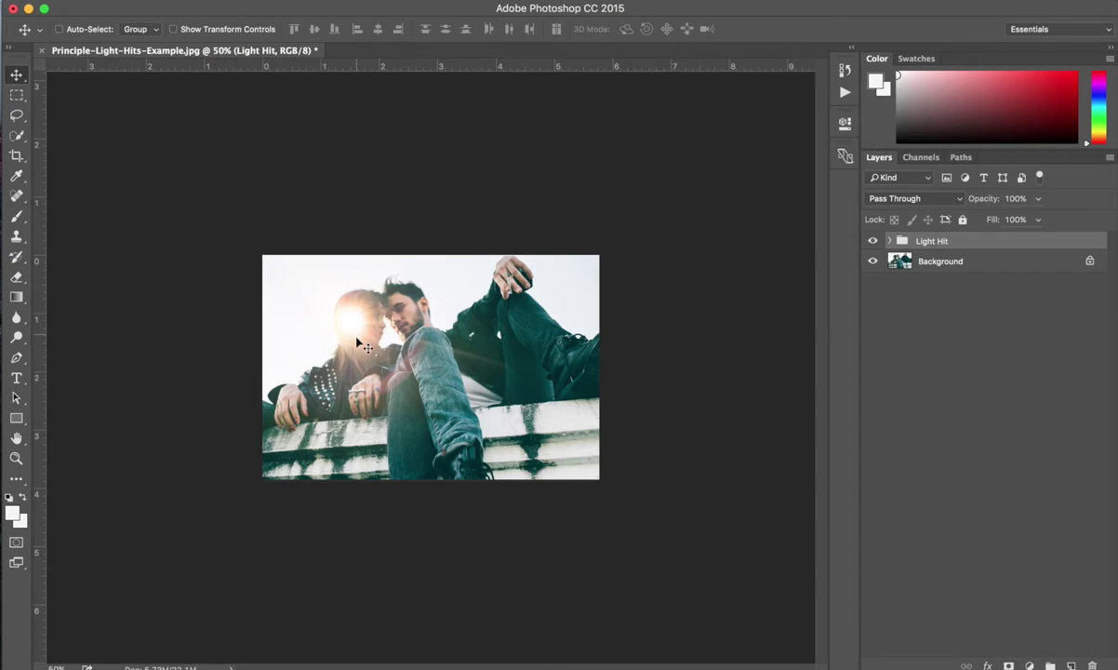
{"action": "left_click_drag", "start_coordinate": [357, 337], "coordinate": [324, 326]}
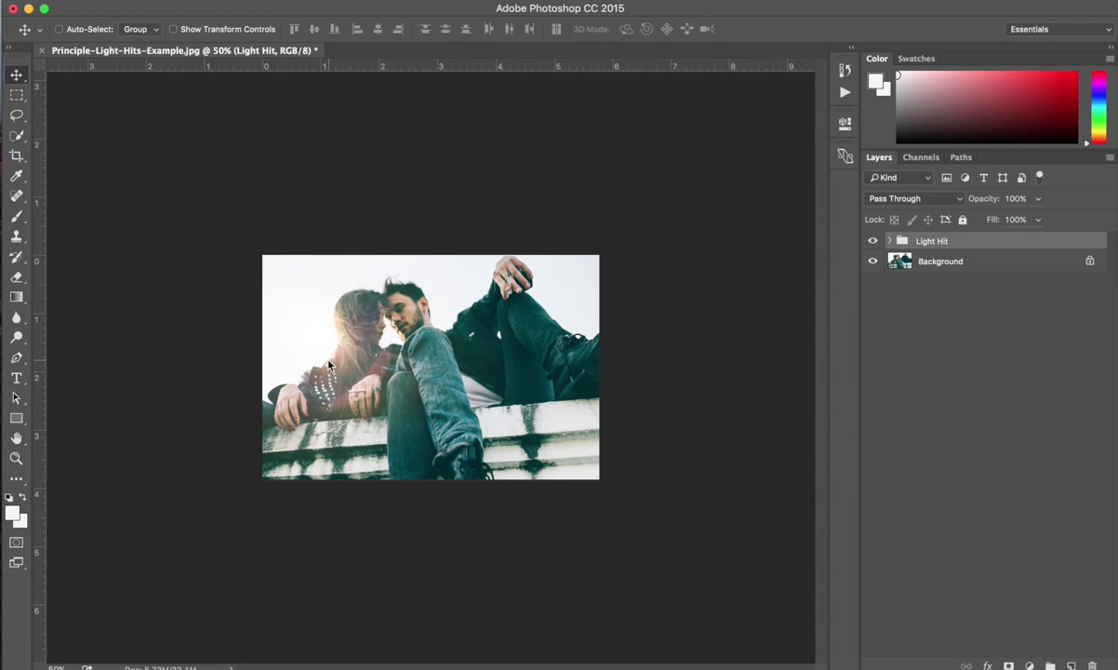
{"action": "key", "text": "ctrl+t"}
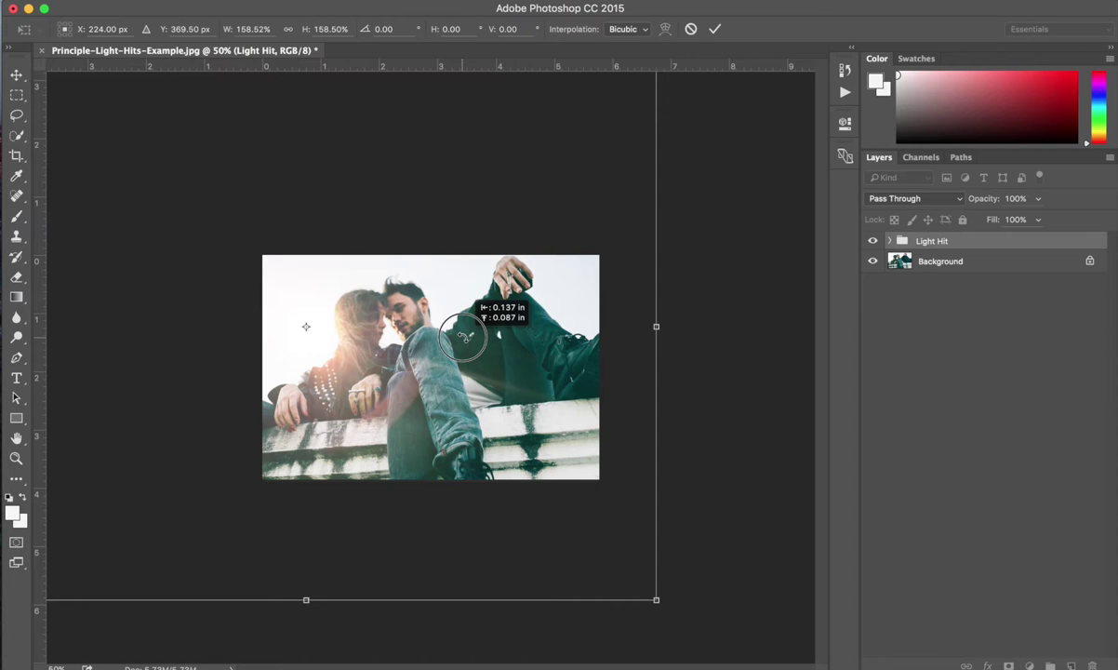
{"action": "left_click_drag", "start_coordinate": [465, 337], "coordinate": [471, 336]}
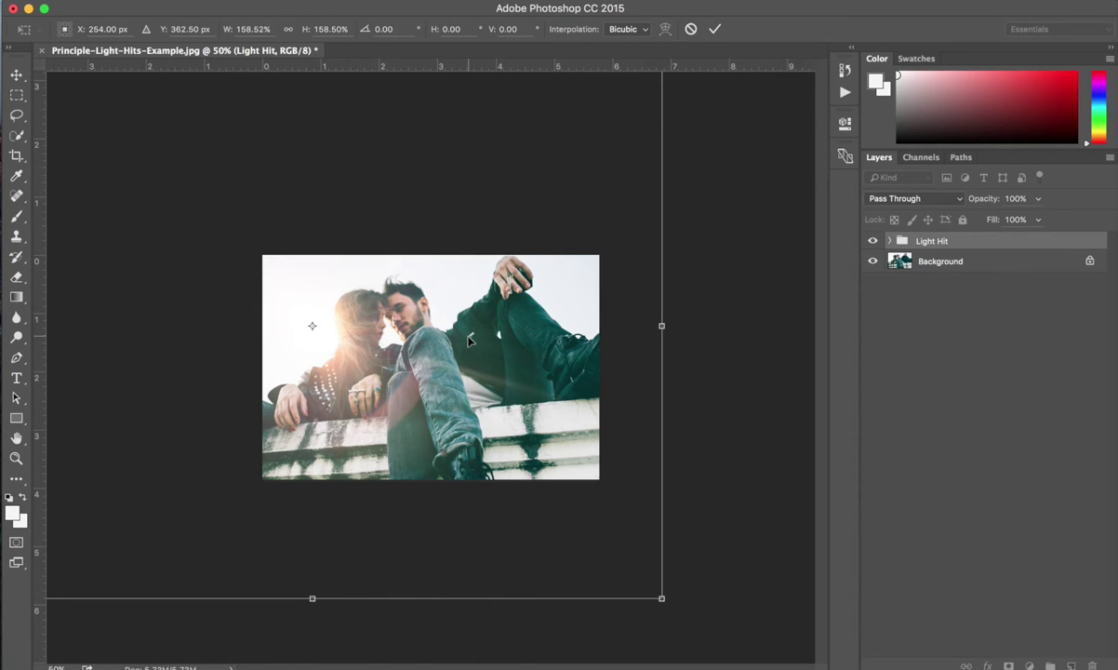
{"action": "key", "text": "Return"}
{"action": "key", "text": "super+equal"}
{"action": "key", "text": "super+equal"}
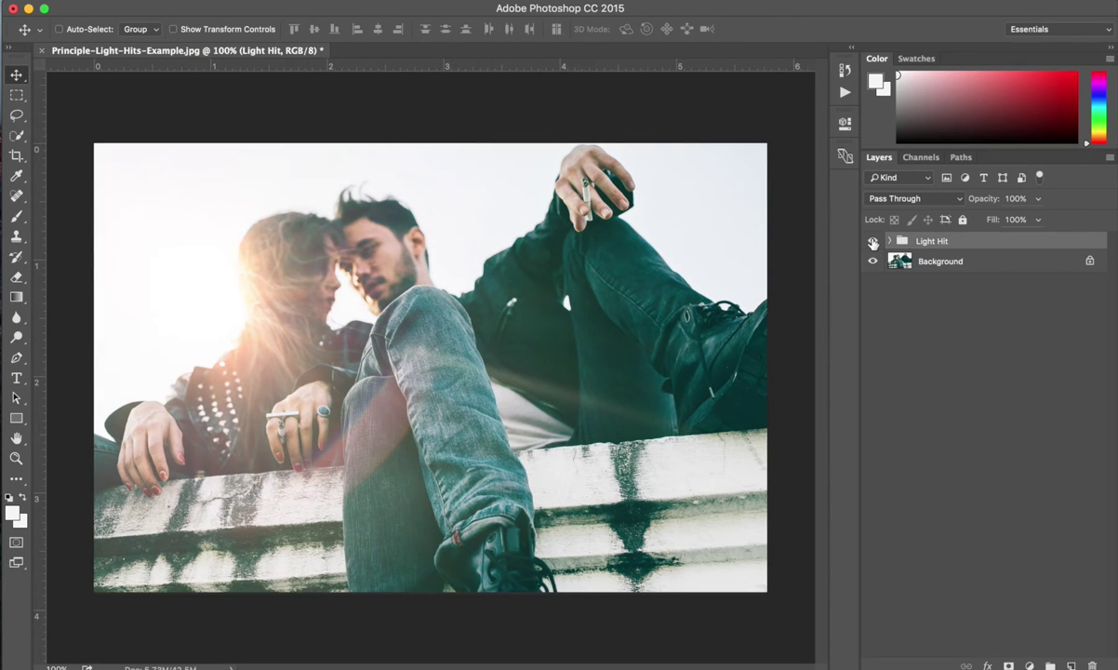
{"action": "left_click", "coordinate": [873, 243]}
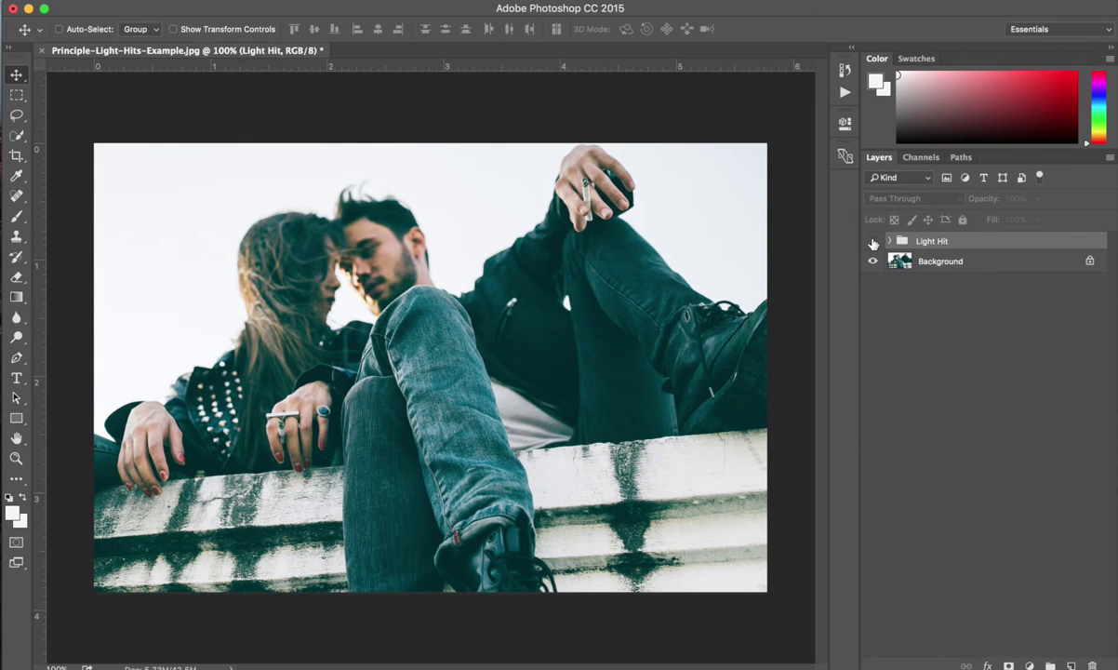
{"action": "left_click", "coordinate": [873, 243]}
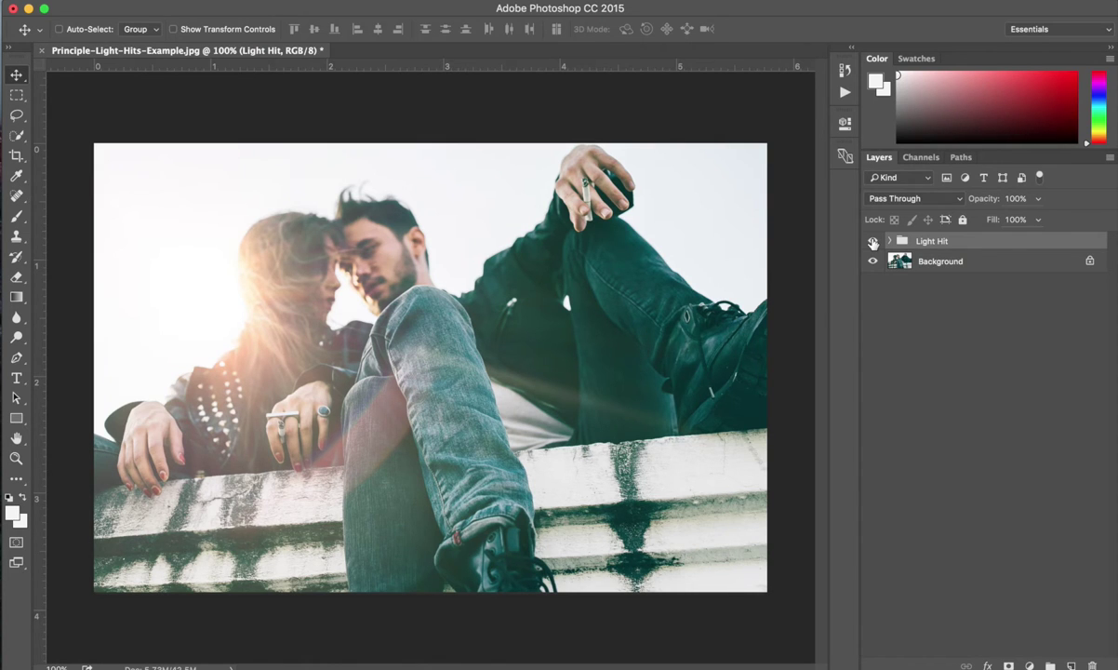
- Expand the Light Hit group and pull the LH Curves midtones slightly down
{"action": "left_click", "coordinate": [888, 241]}
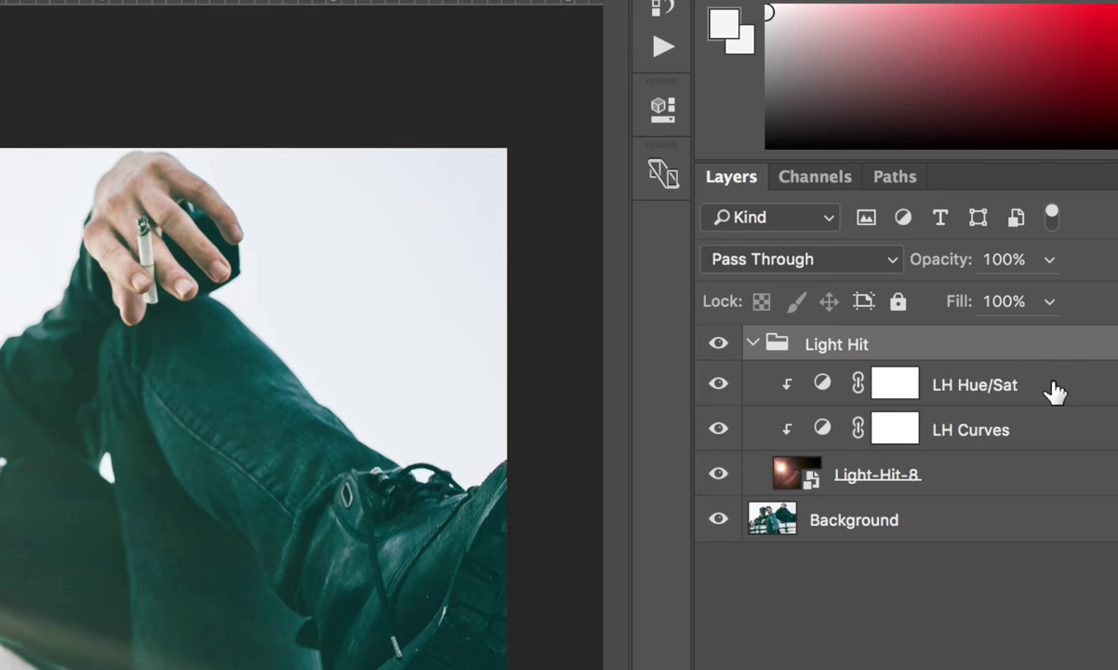
{"action": "left_click", "coordinate": [1010, 260]}
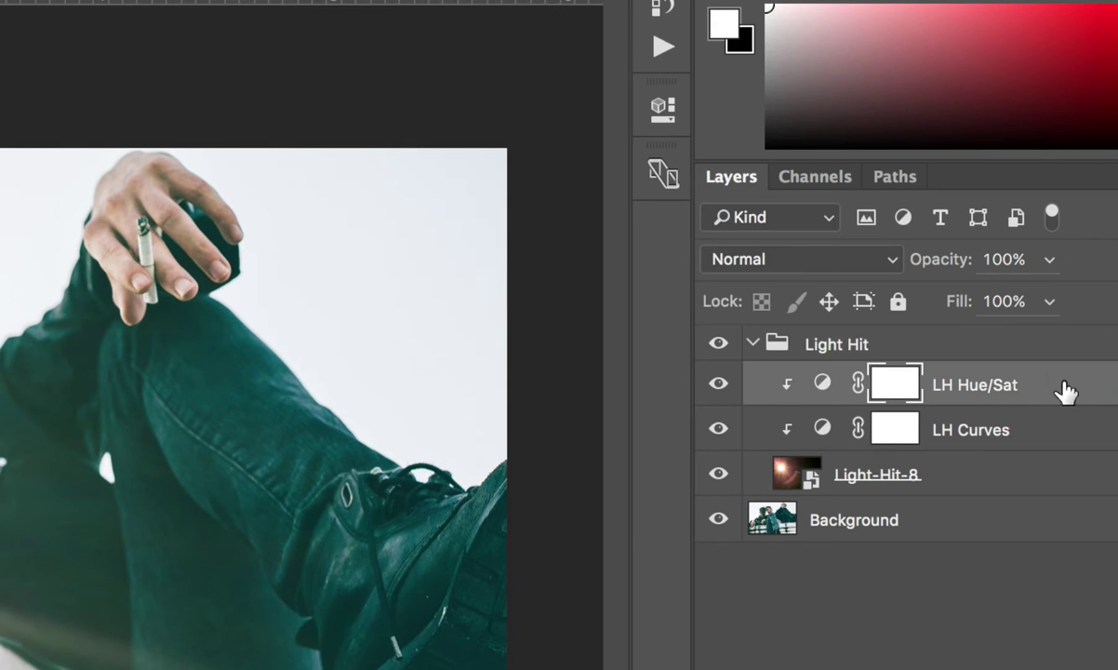
{"action": "double_click", "coordinate": [822, 382]}
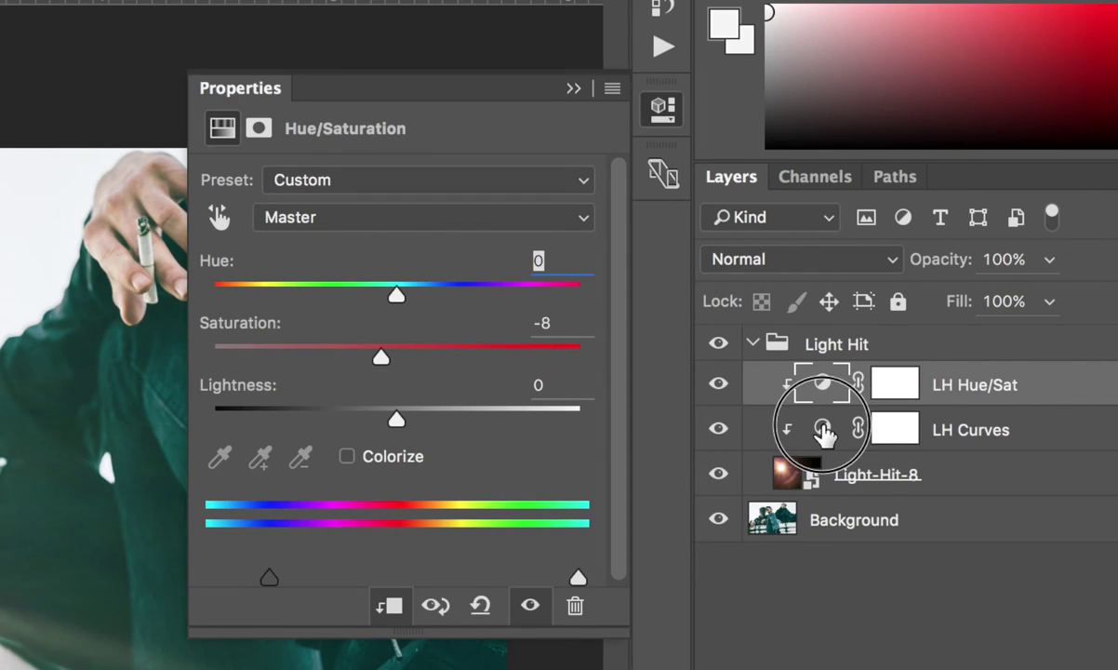
{"action": "left_click", "coordinate": [822, 429]}
{"action": "left_click_drag", "start_coordinate": [379, 451], "coordinate": [378, 460]}
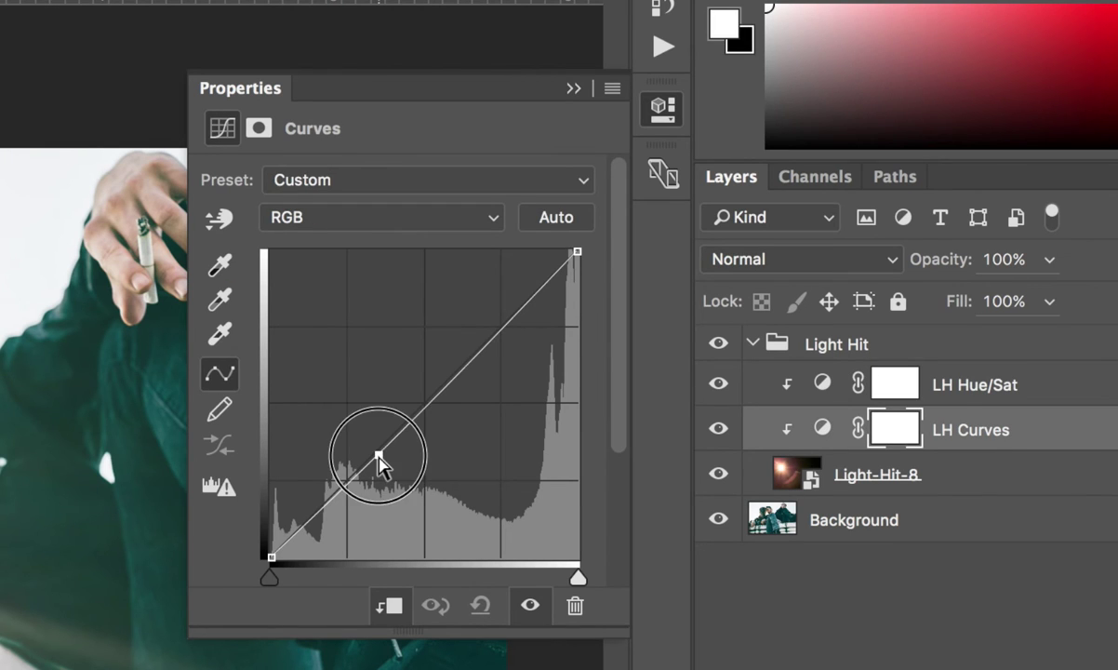
{"action": "left_click", "coordinate": [666, 48]}
- Run the Toolkit - Sharpen + action on the flare layer
{"action": "left_click", "coordinate": [466, 270]}
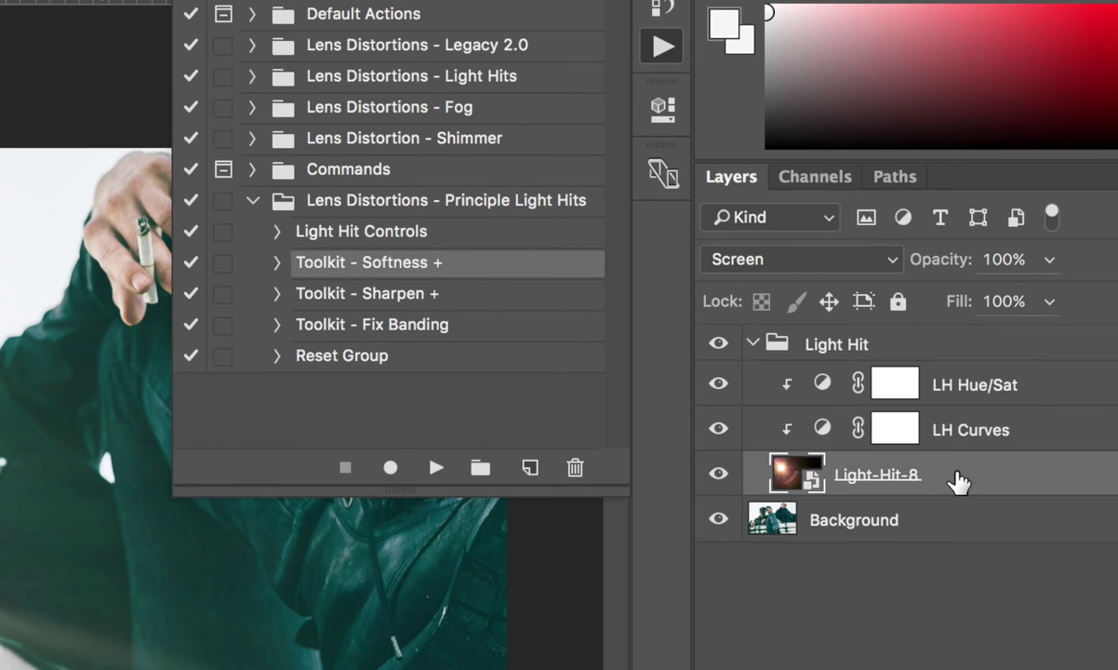
{"action": "left_click", "coordinate": [451, 290]}
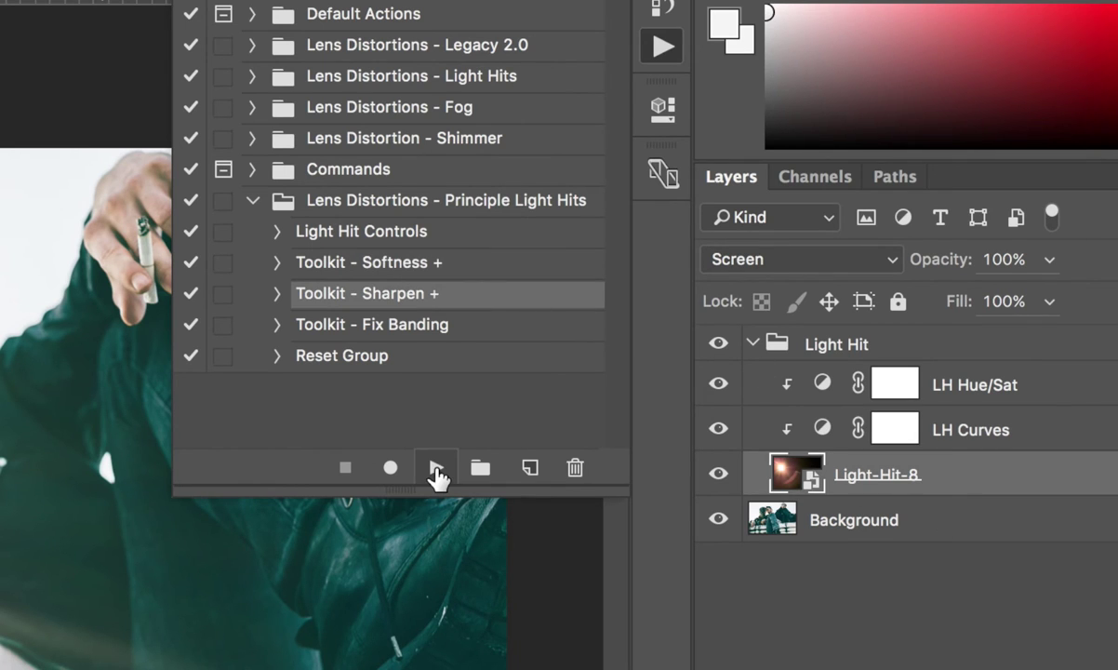
{"action": "left_click", "coordinate": [436, 468]}
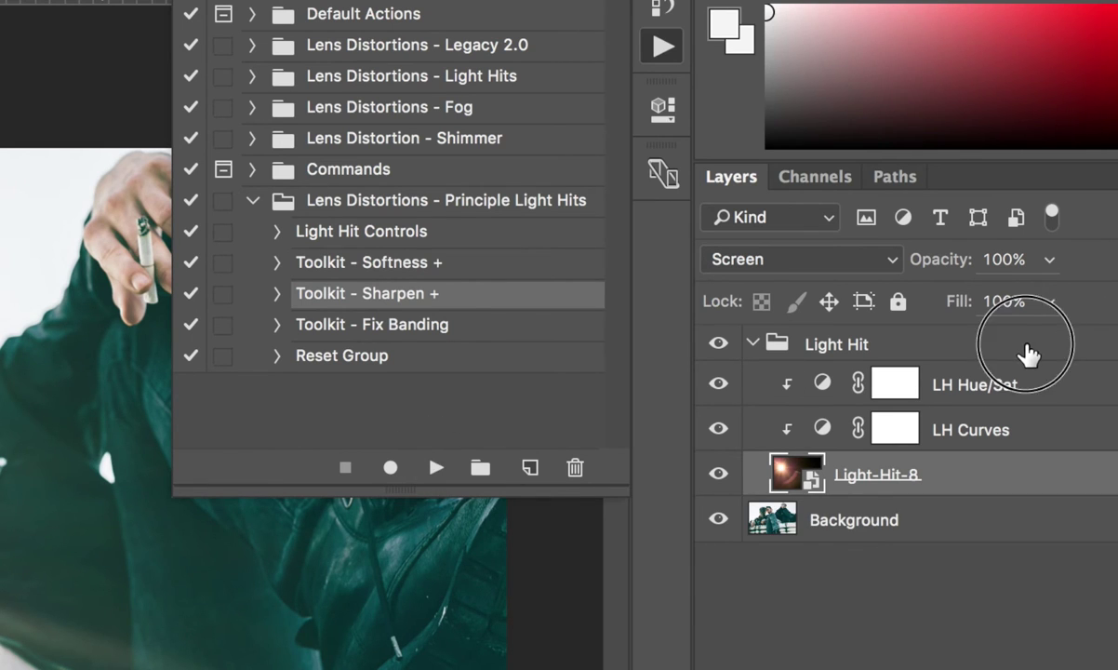
- Select the Light Hit group and run Reset Group to restore a plain Light-Hit-8 layer
{"action": "left_click", "coordinate": [1029, 347]}
{"action": "left_click", "coordinate": [354, 357]}
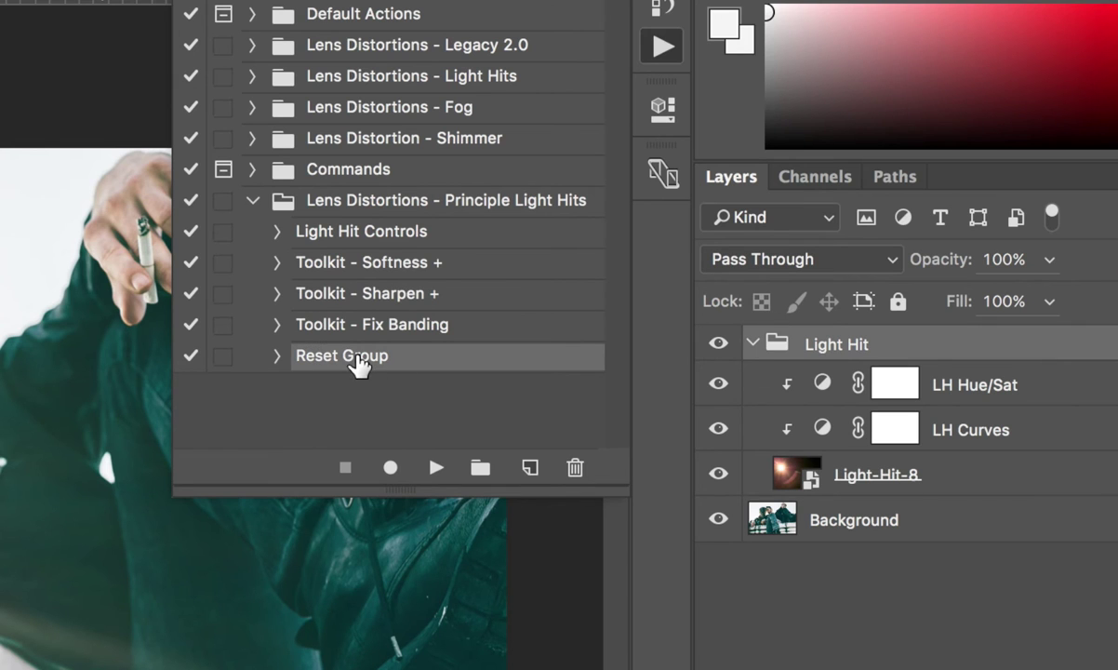
{"action": "left_click", "coordinate": [433, 468]}
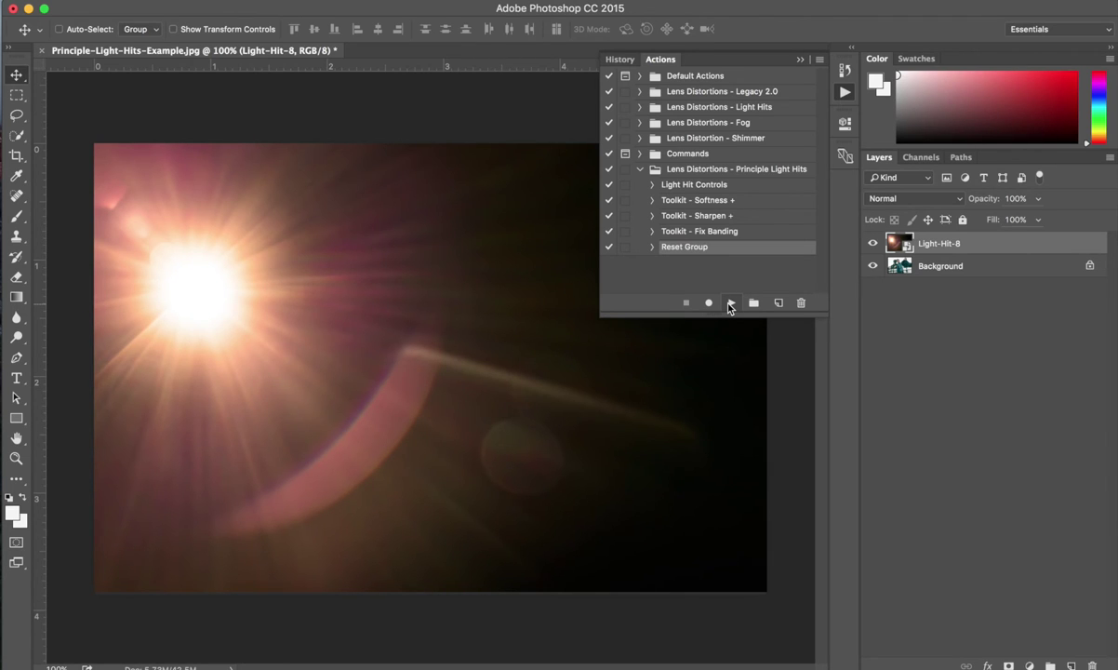
- Re-run Light Hit Controls to rebuild the group, then run Toolkit - Fix Banding
{"action": "left_click", "coordinate": [649, 185]}
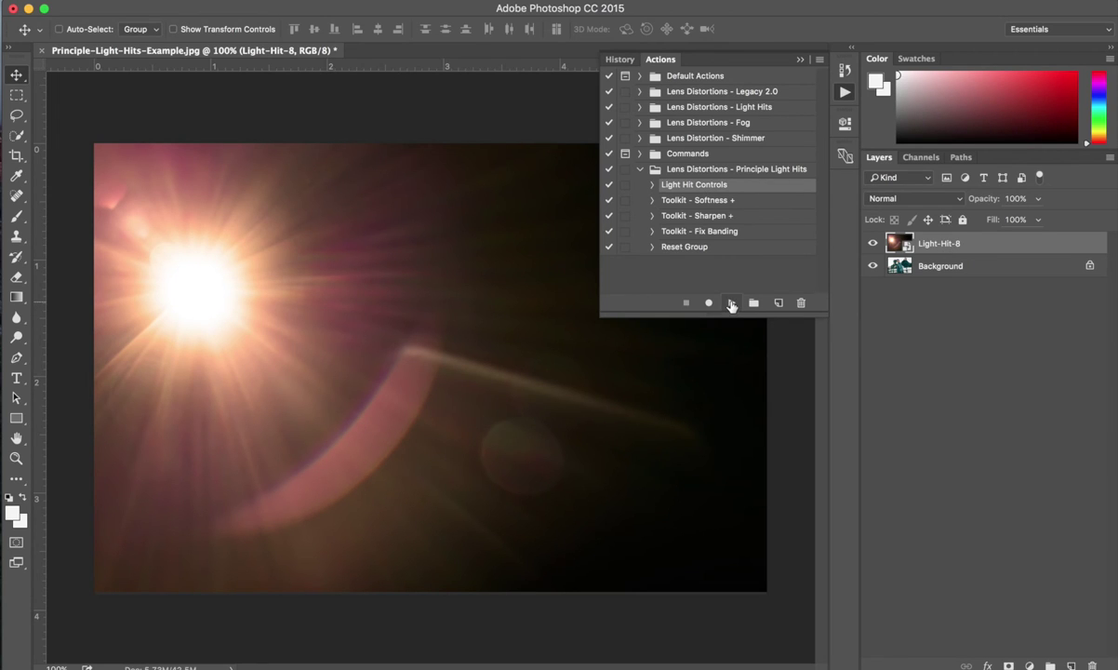
{"action": "left_click", "coordinate": [731, 302]}
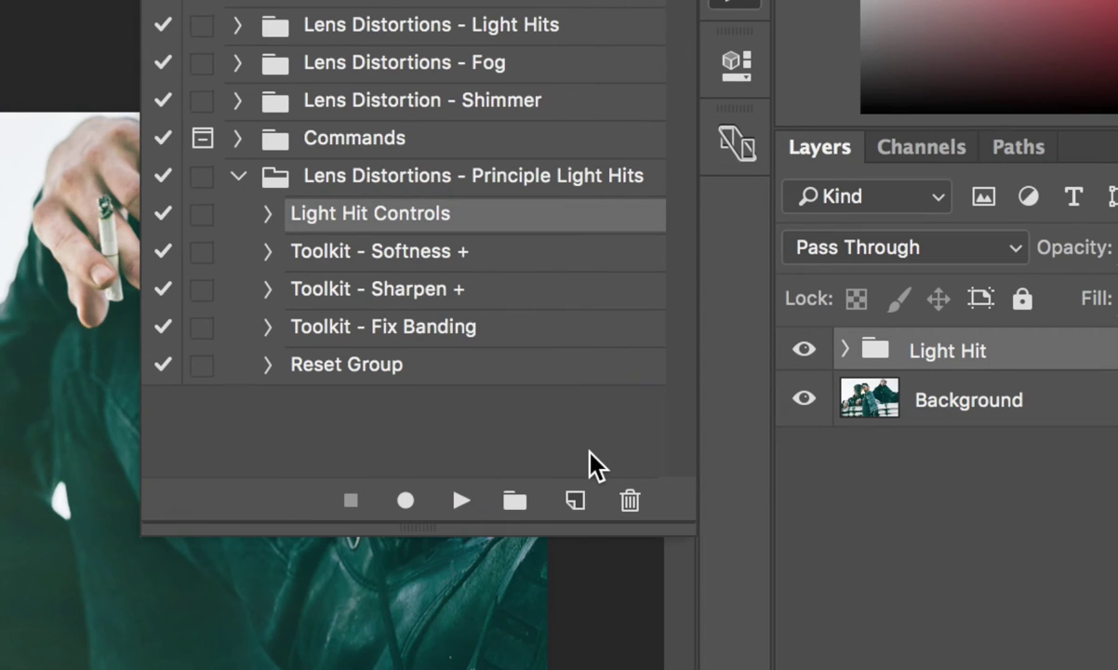
{"action": "left_click", "coordinate": [492, 328]}
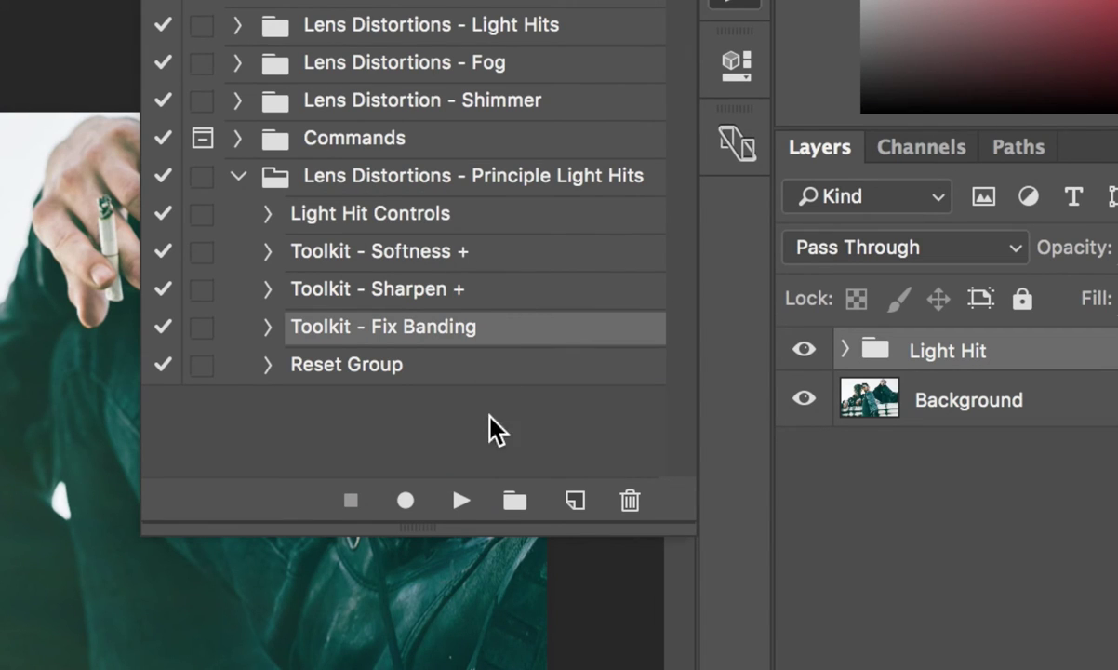
{"action": "left_click", "coordinate": [462, 502]}
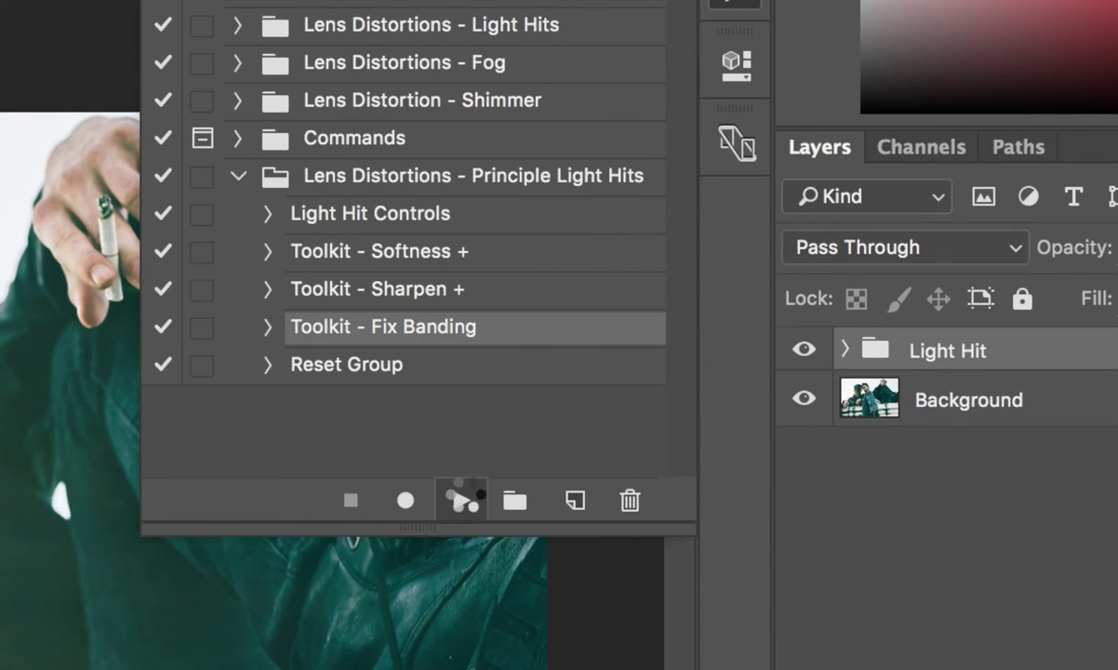